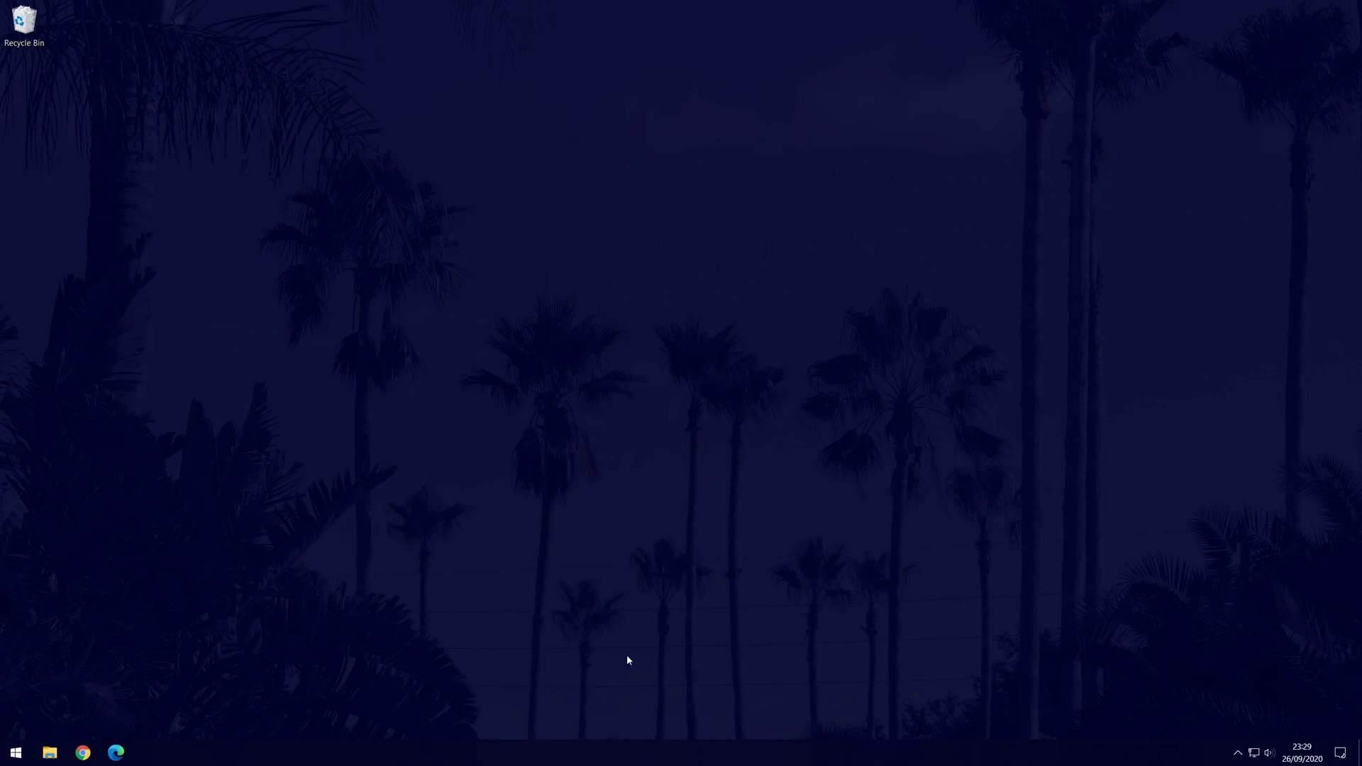
Open Control Panel and go to its view of devices and printers.
key("super")
type("contr")
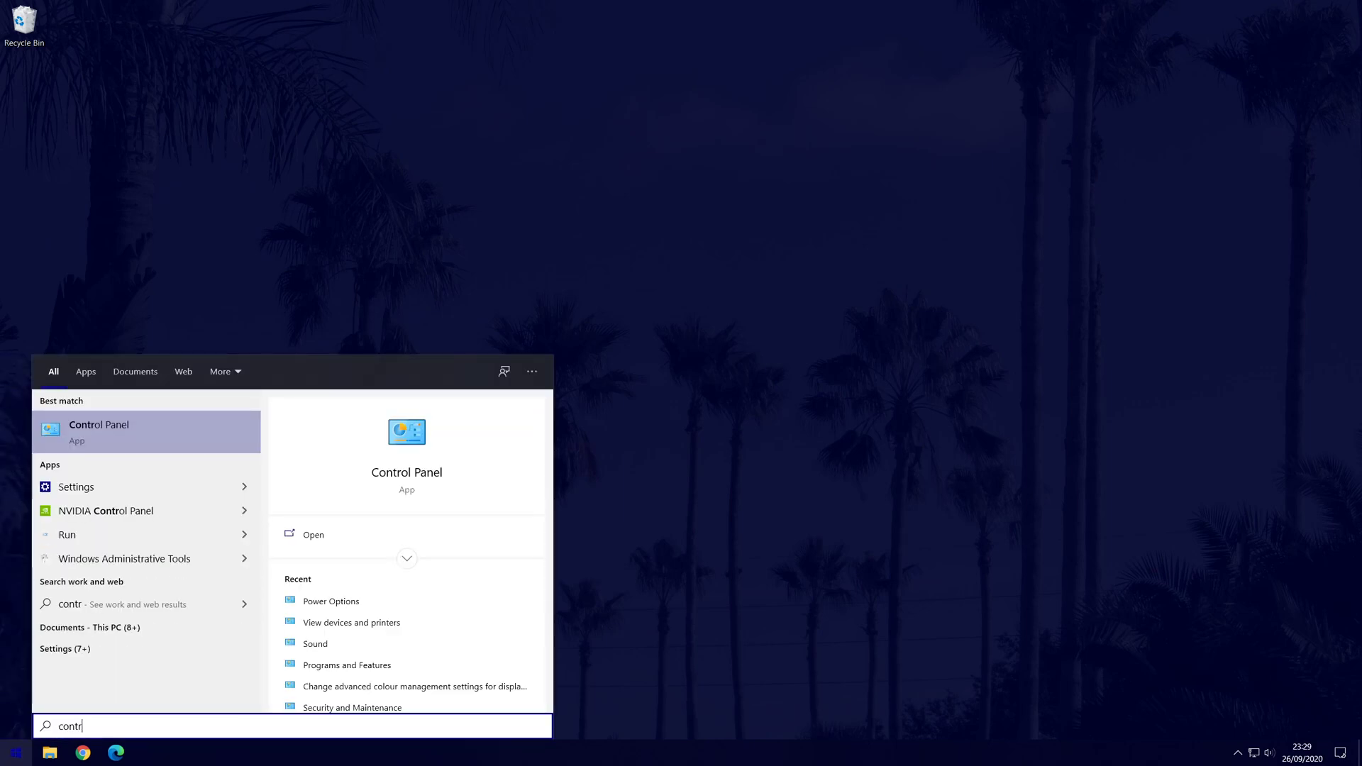
left_click(184, 429)
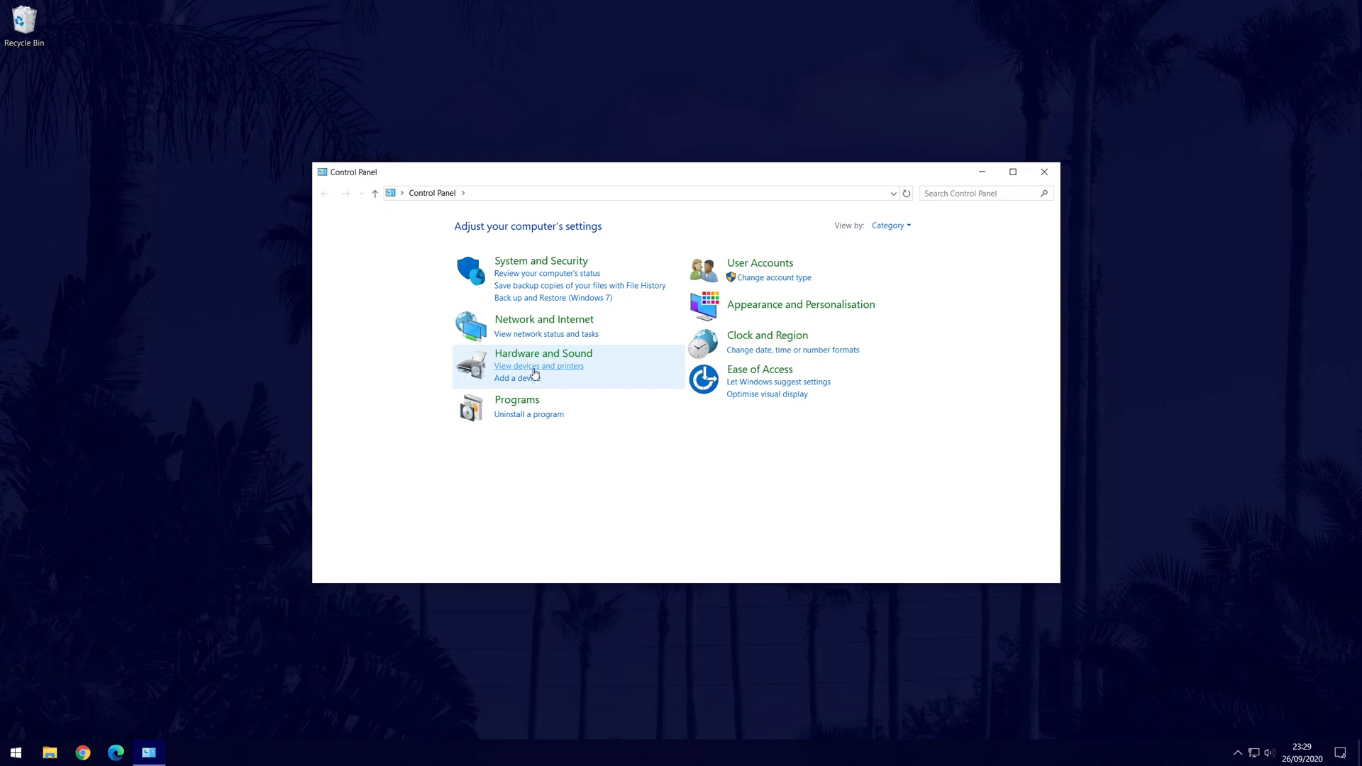
left_click(533, 366)
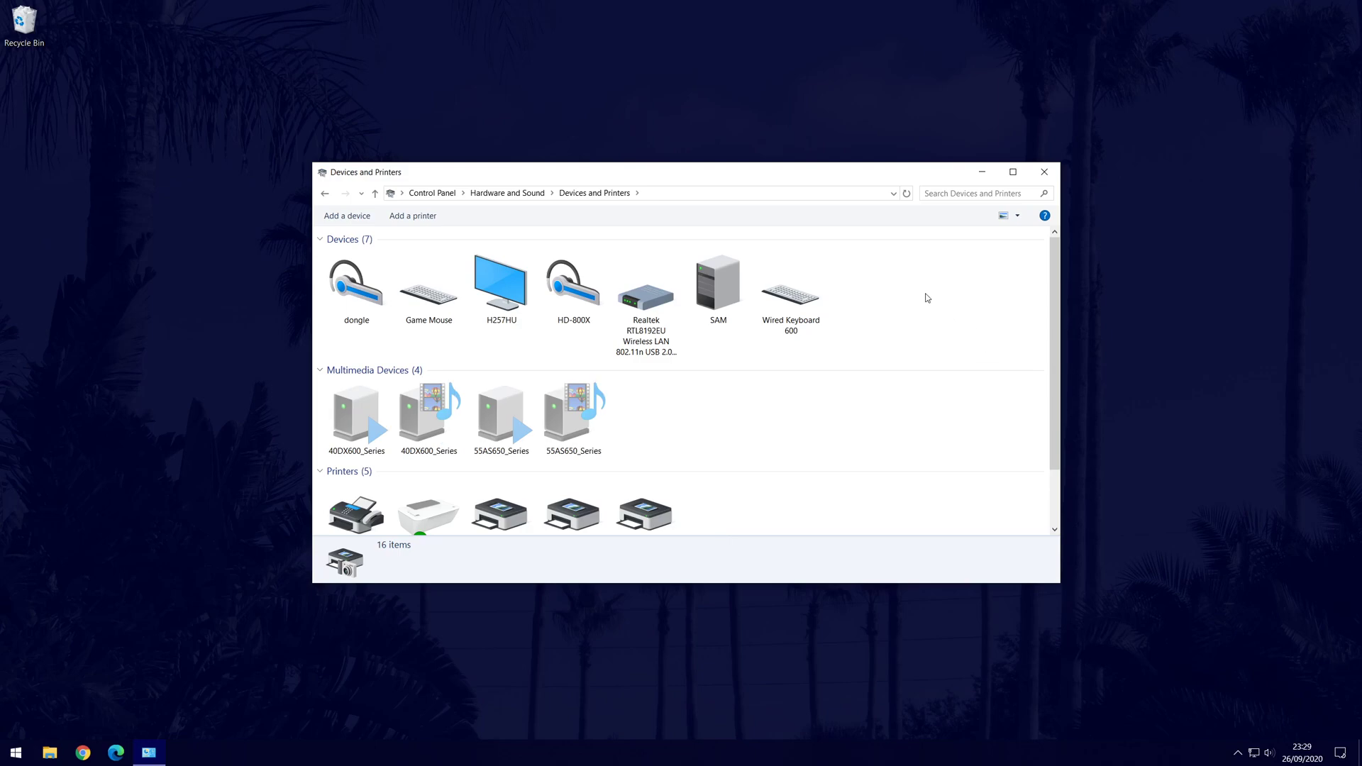
Run the troubleshooter on the Wired Keyboard 600 device and close it.
right_click(809, 302)
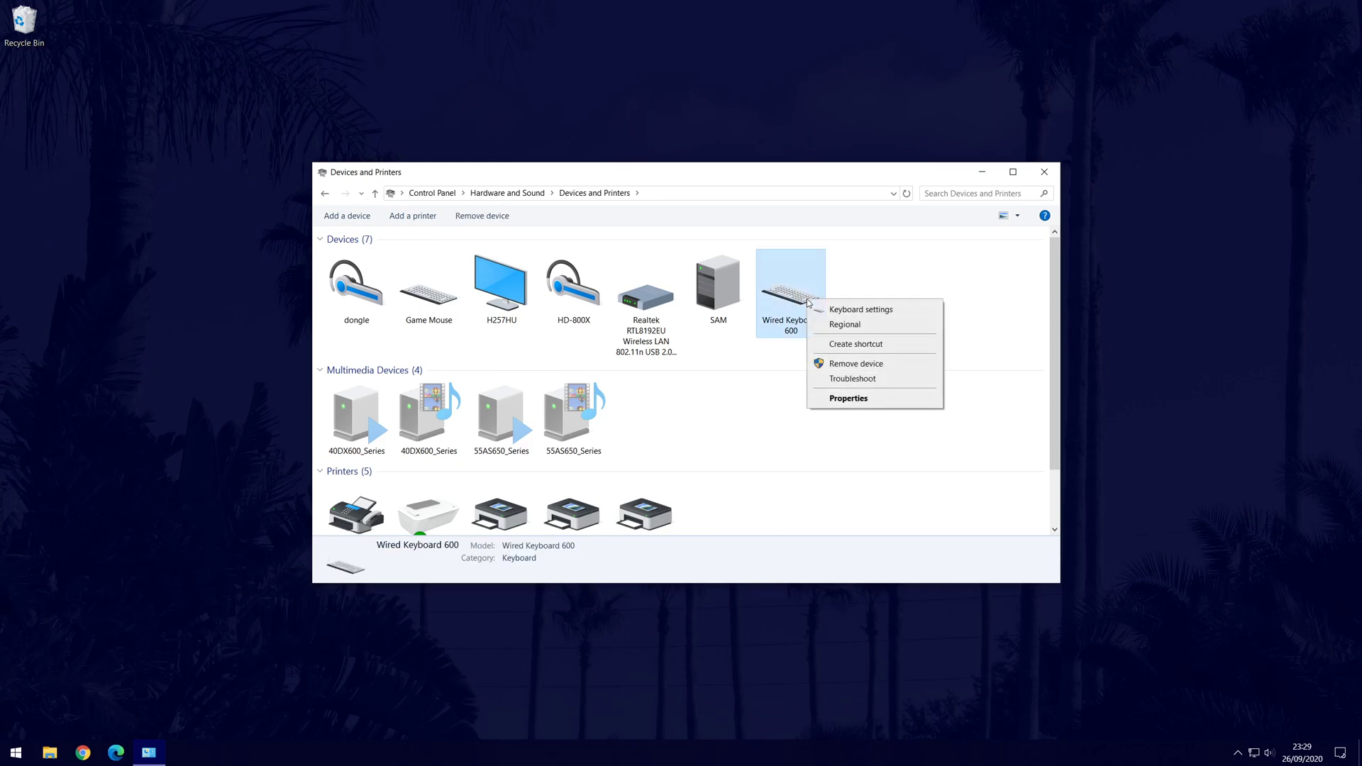
left_click(866, 380)
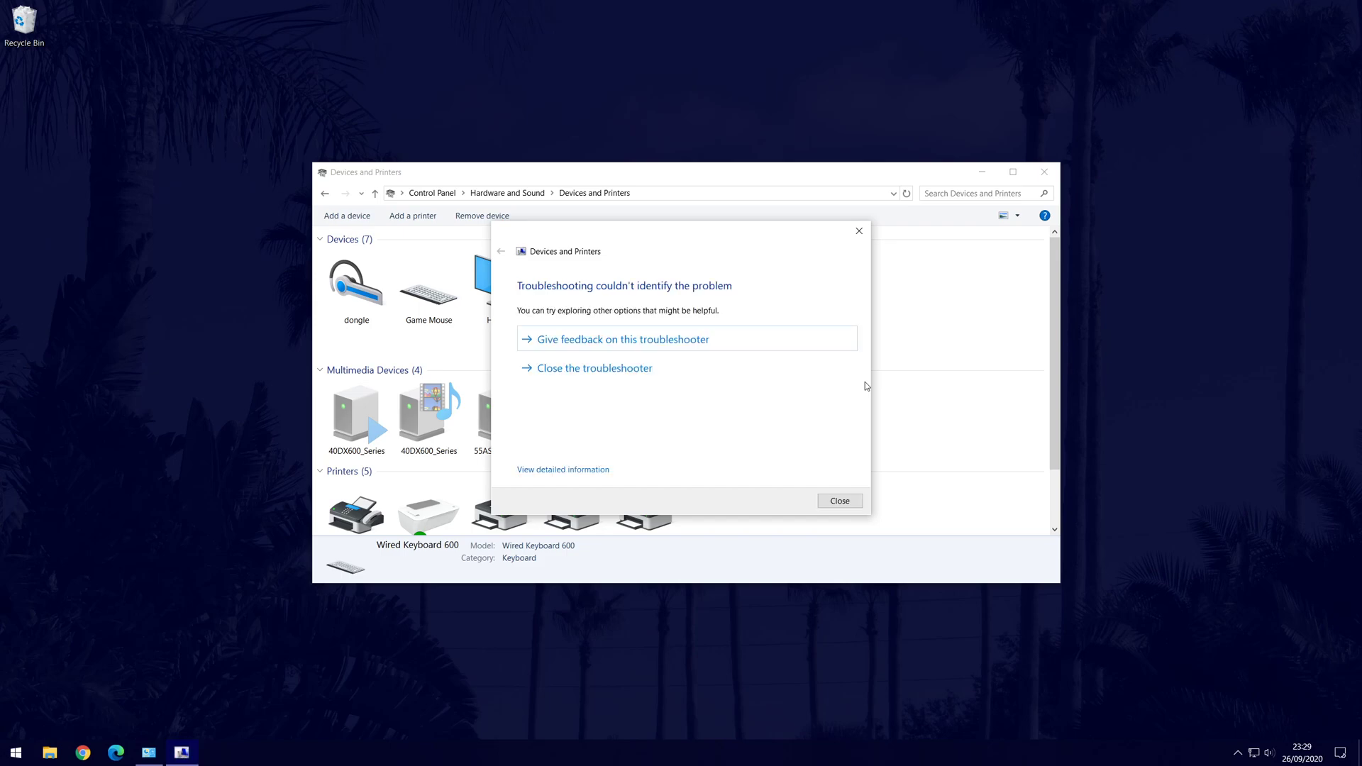
key("Escape")
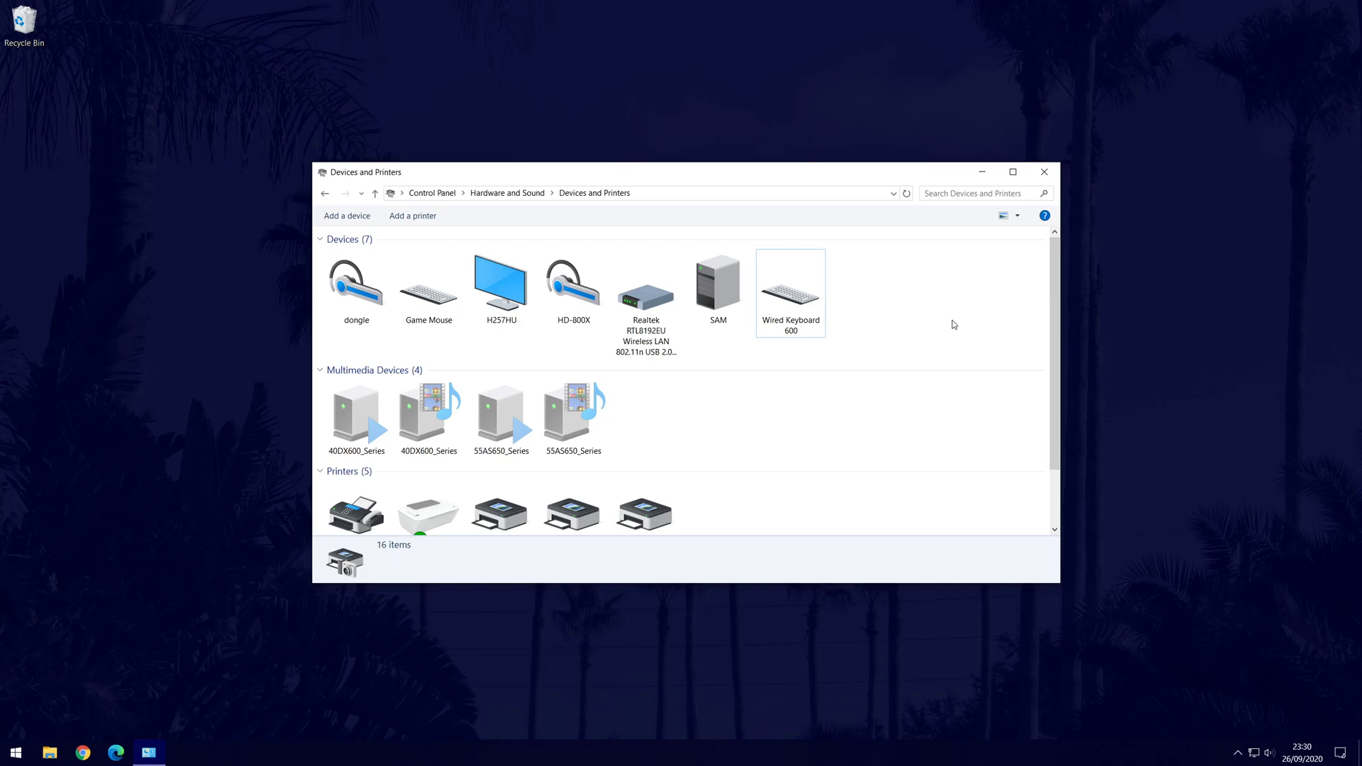
Check the driver information of the HID Keyboard Device function in the Wired Keyboard 600 hardware properties.
right_click(795, 294)
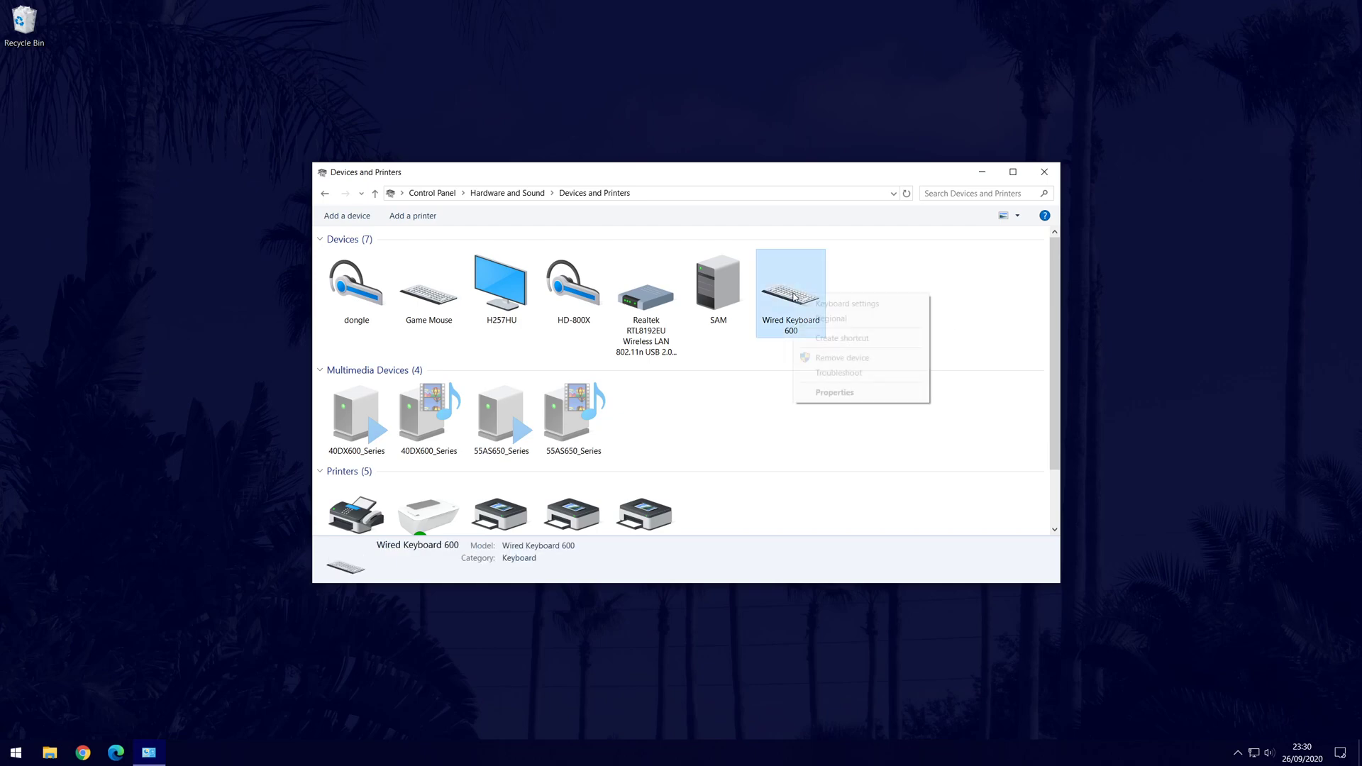
left_click(835, 394)
left_click(854, 323)
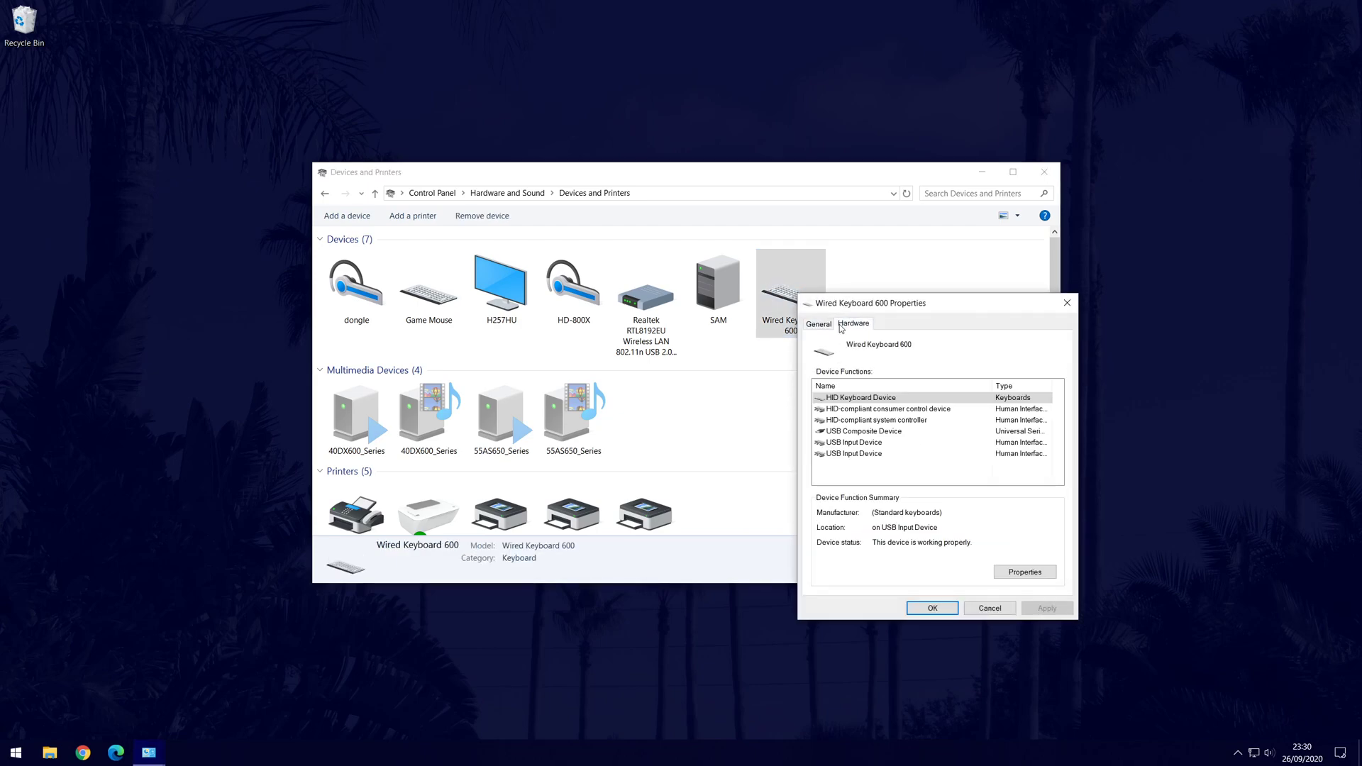
double_click(920, 403)
left_click(877, 373)
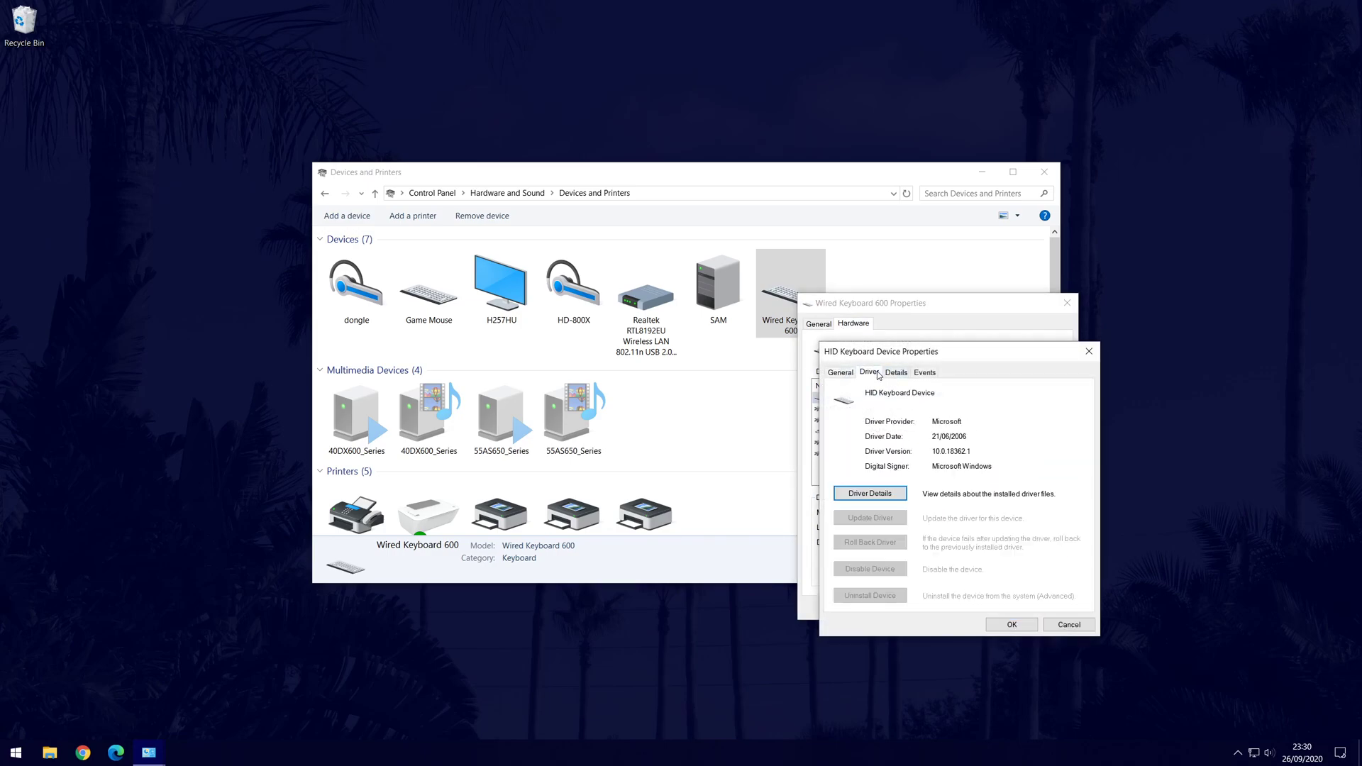
left_click(1089, 351)
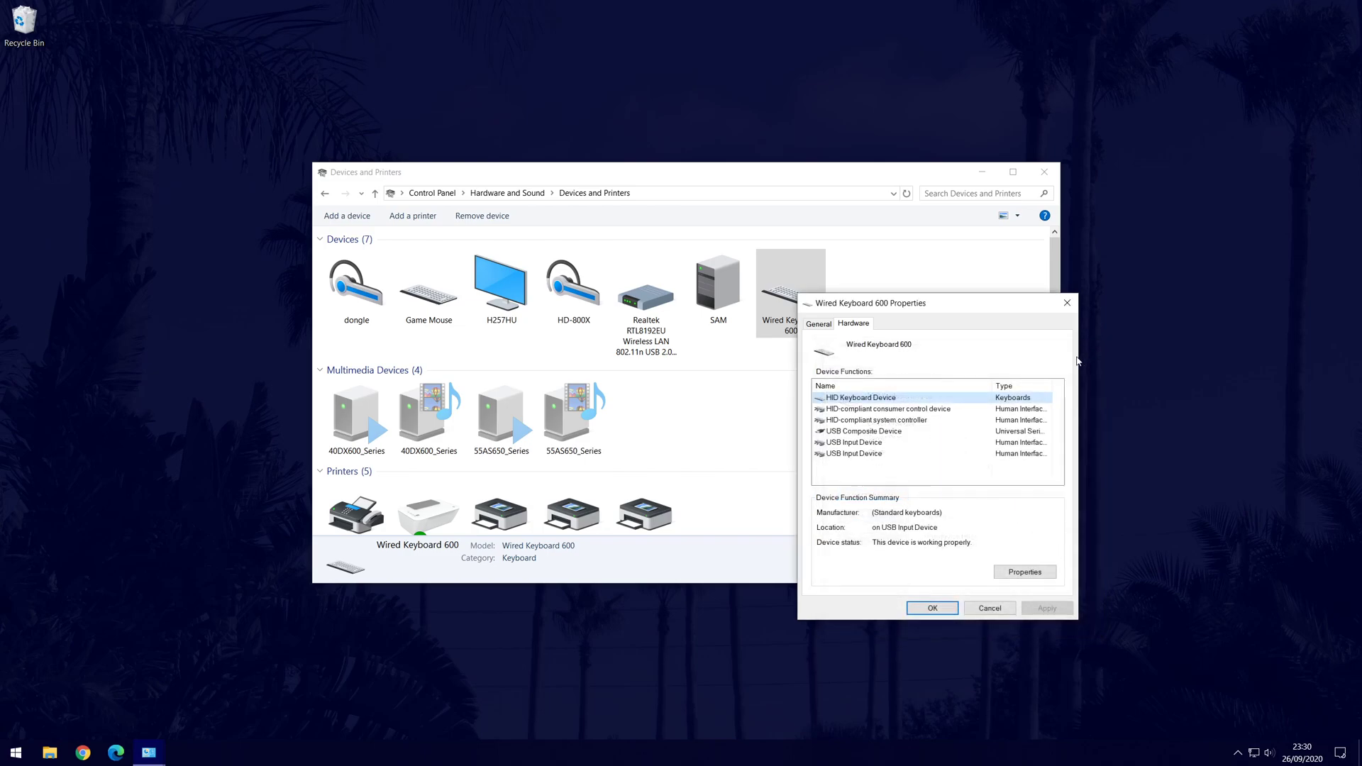
Check the driver of the HID-compliant consumer control device and the HID-compliant system controller's properties, and close the keyboard's properties.
double_click(859, 412)
left_click(869, 372)
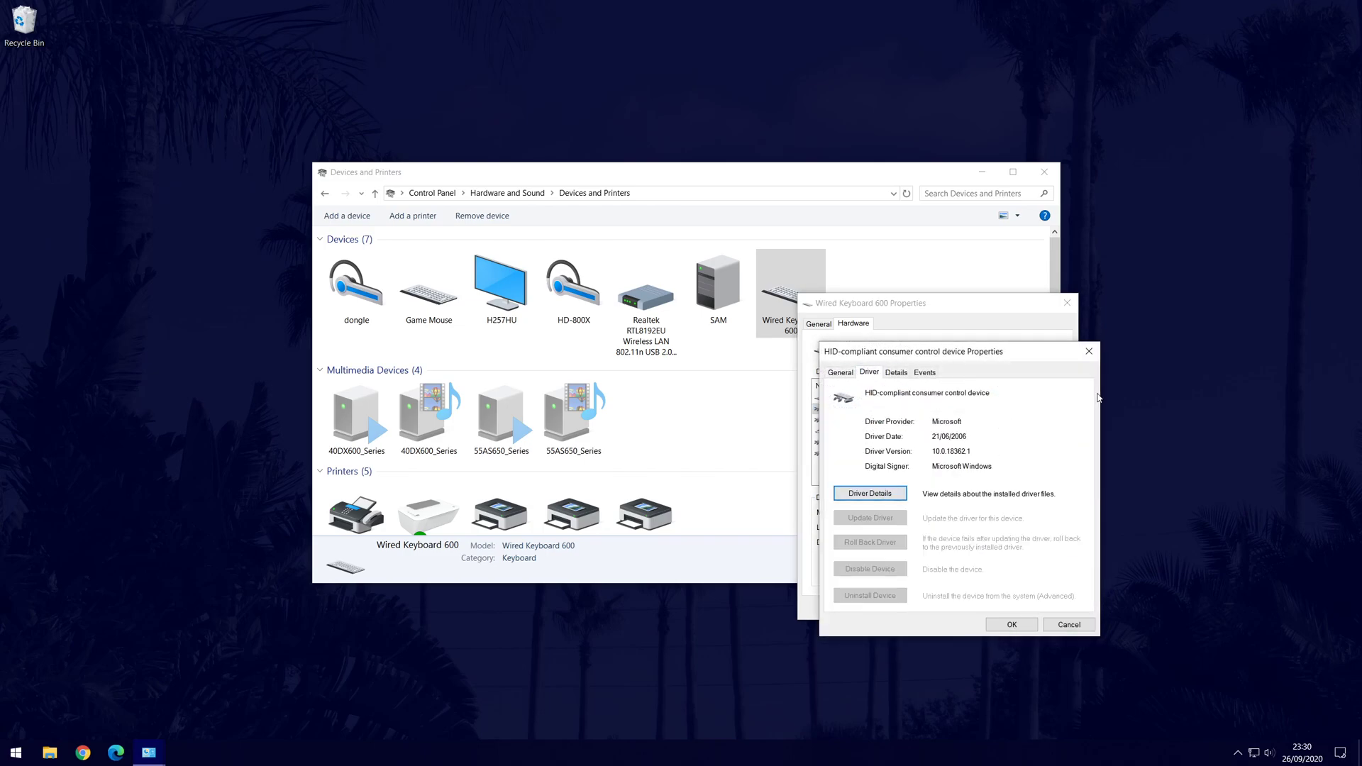
left_click(1089, 352)
double_click(866, 423)
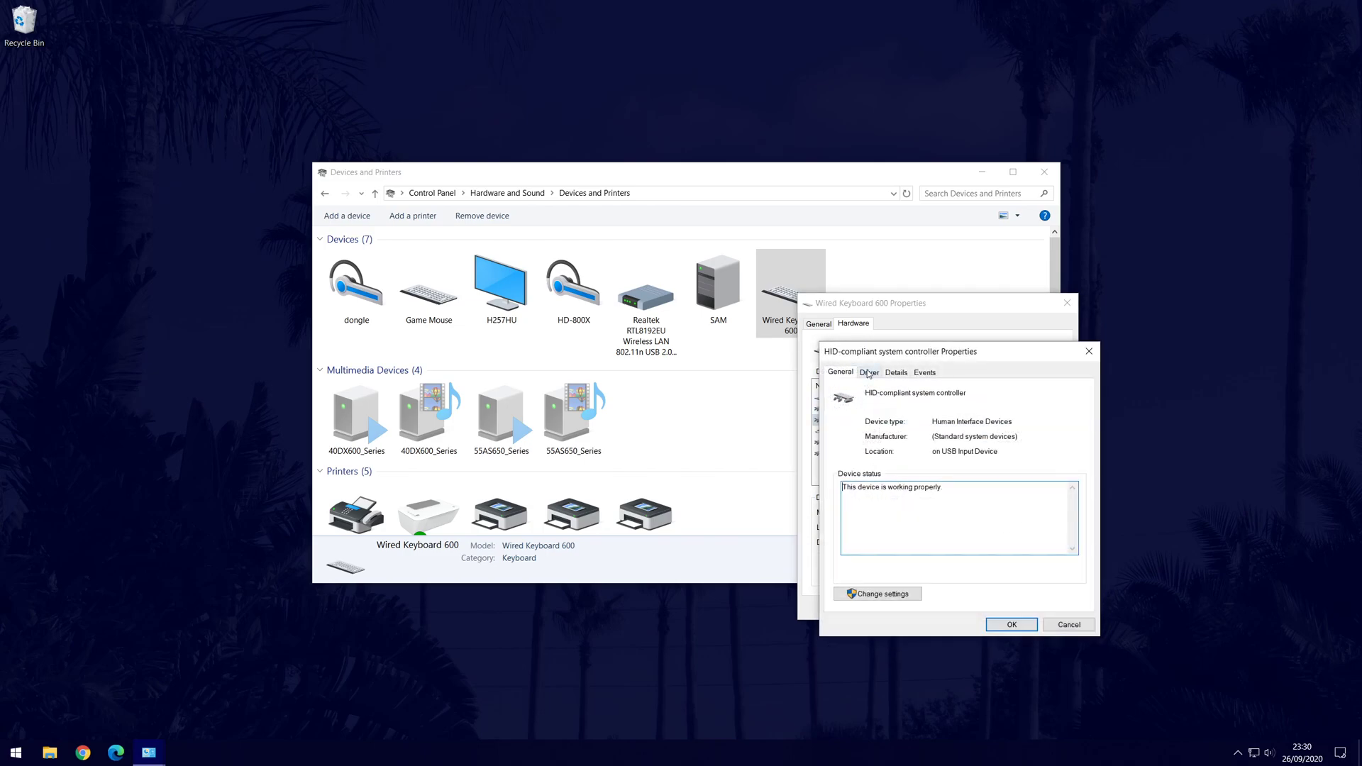
key("Escape")
key("Escape")
left_click(1003, 307)
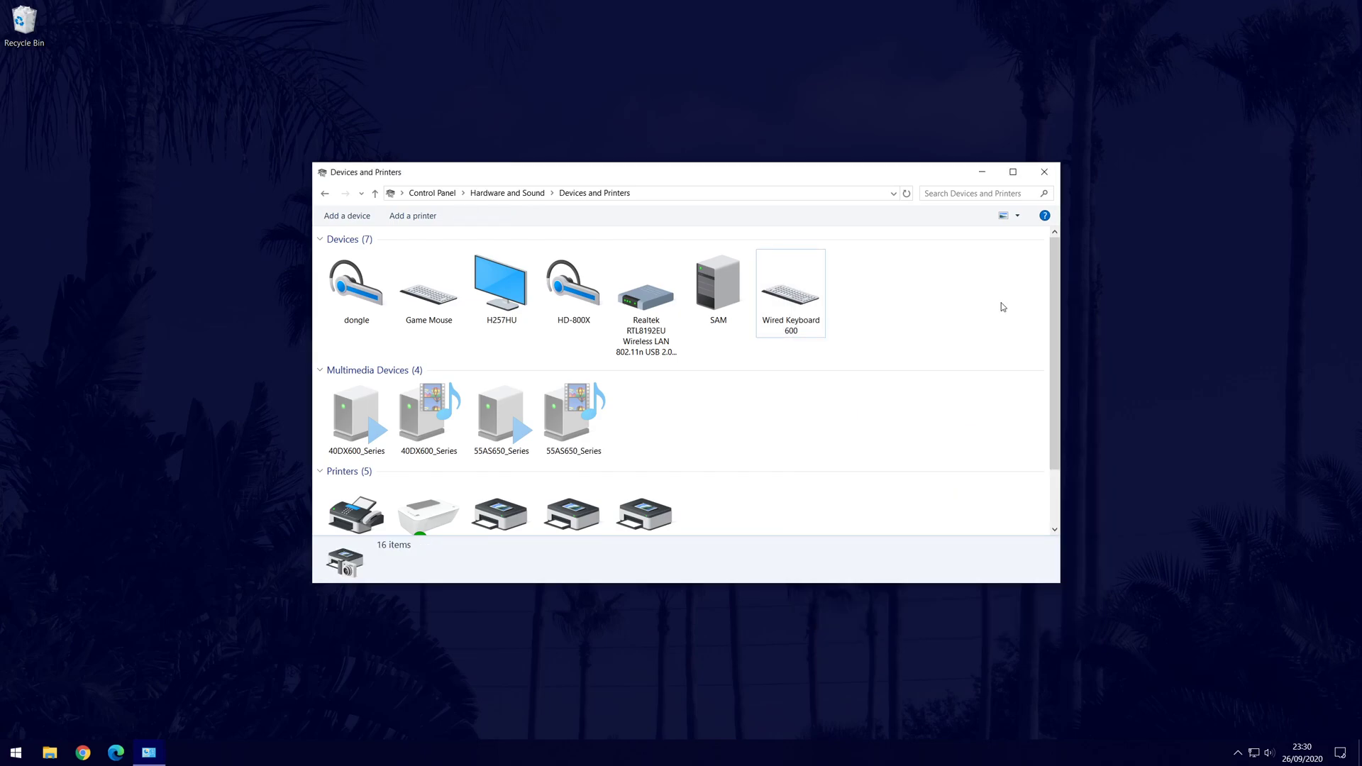
right_click(804, 284)
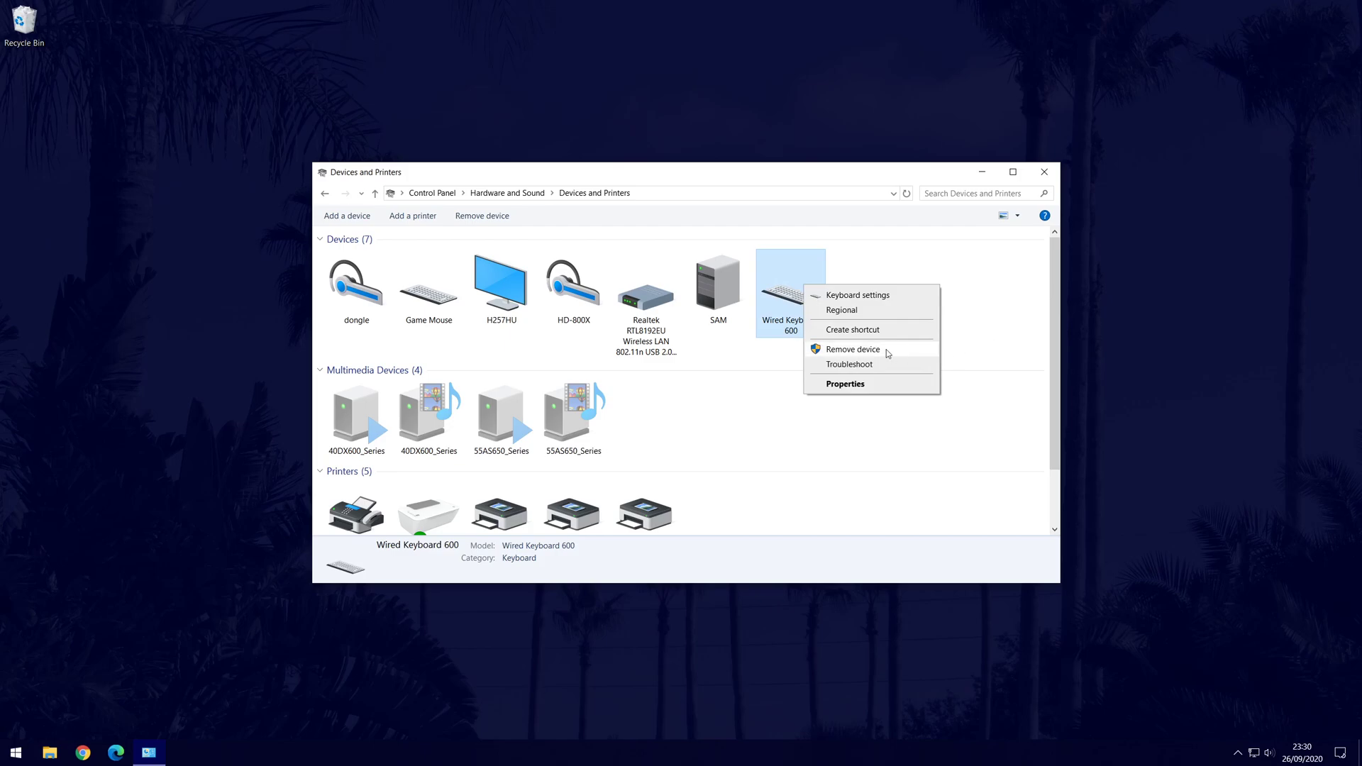
left_click(1027, 330)
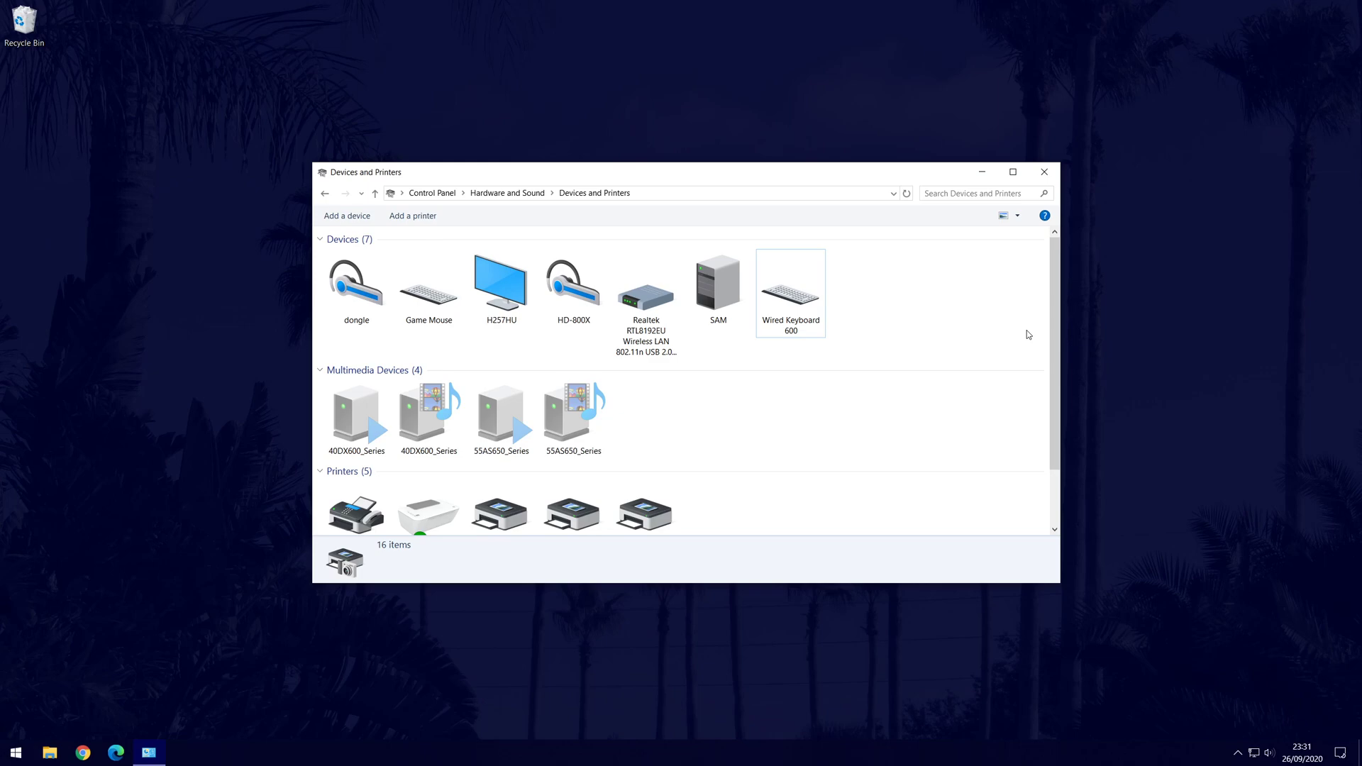
Close Devices and Printers and open Device Manager.
key("alt+F4")
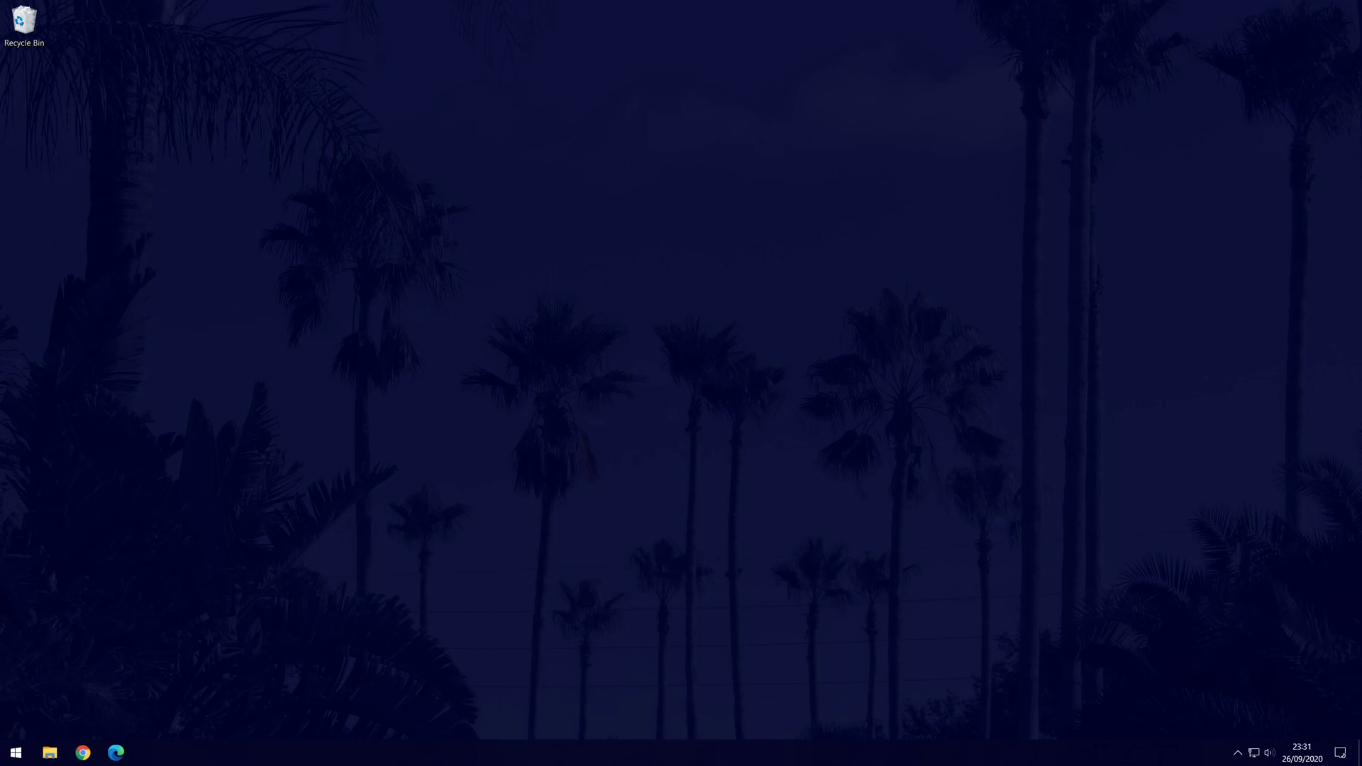
key("super")
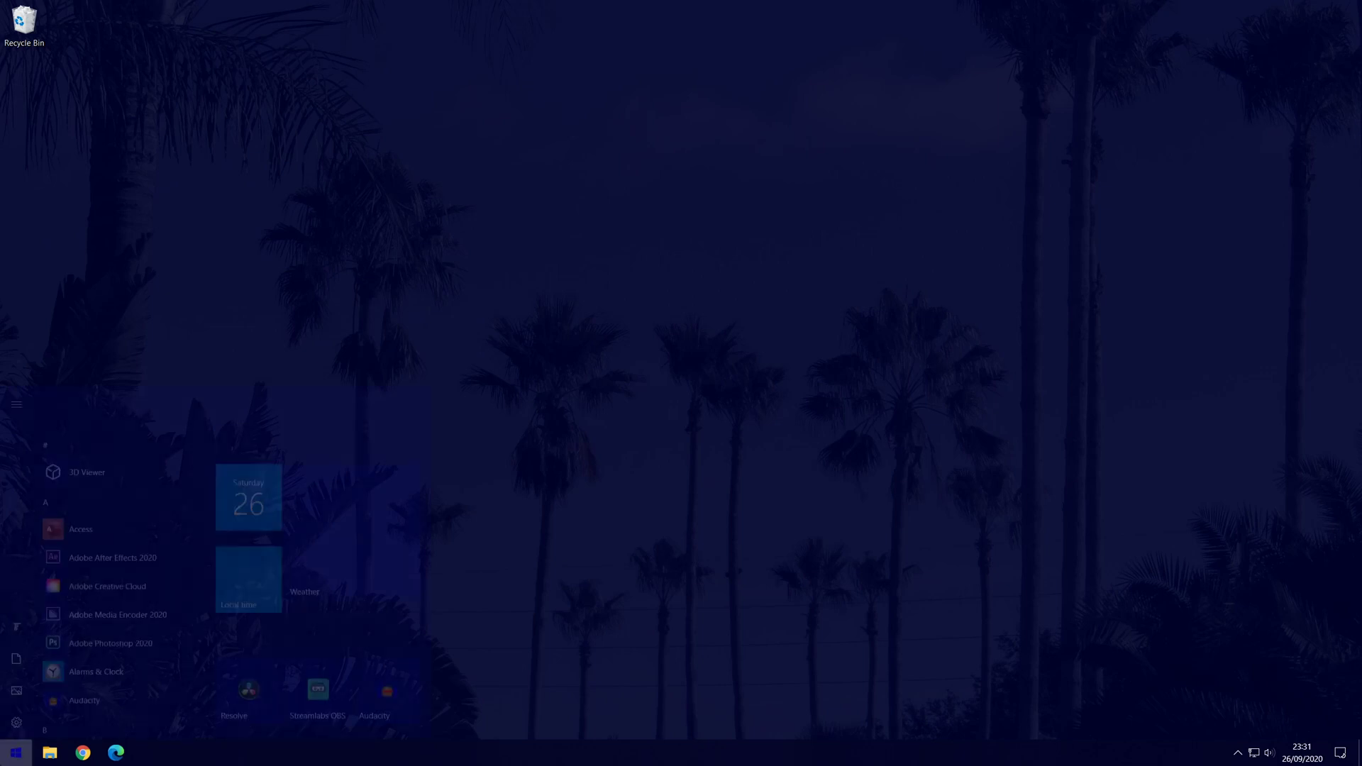
type("dev")
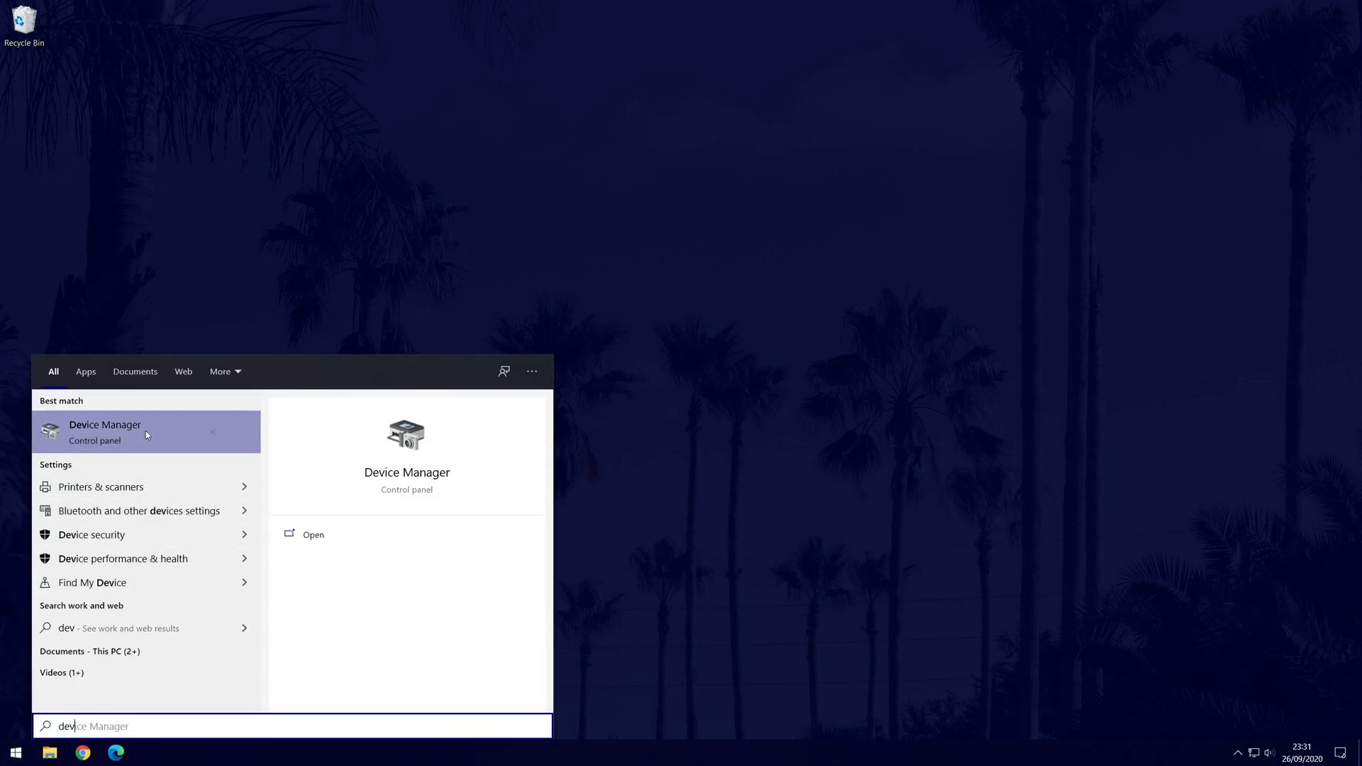
left_click(146, 429)
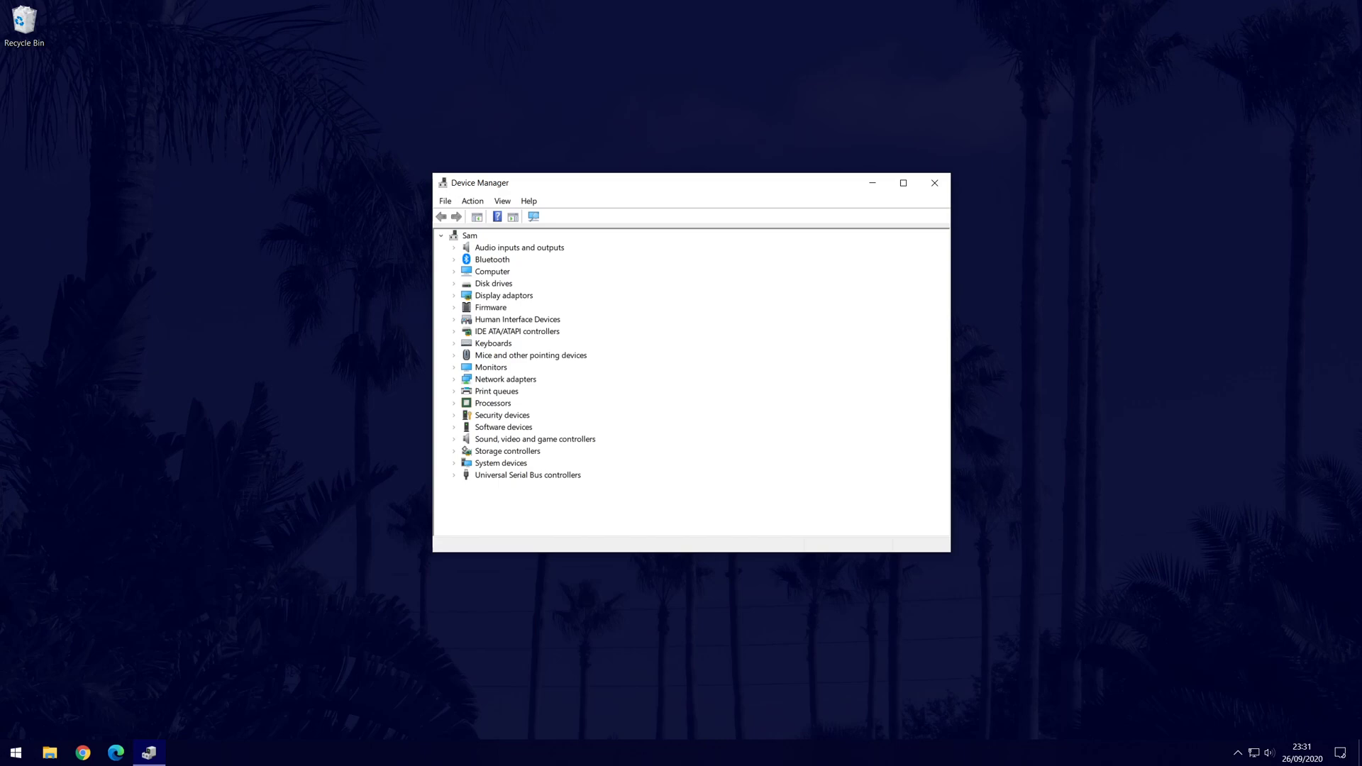
Expand Universal Serial Bus controllers and keep the computer from turning off the first USB Root Hub (USB 3.0) to save power.
left_click(530, 478)
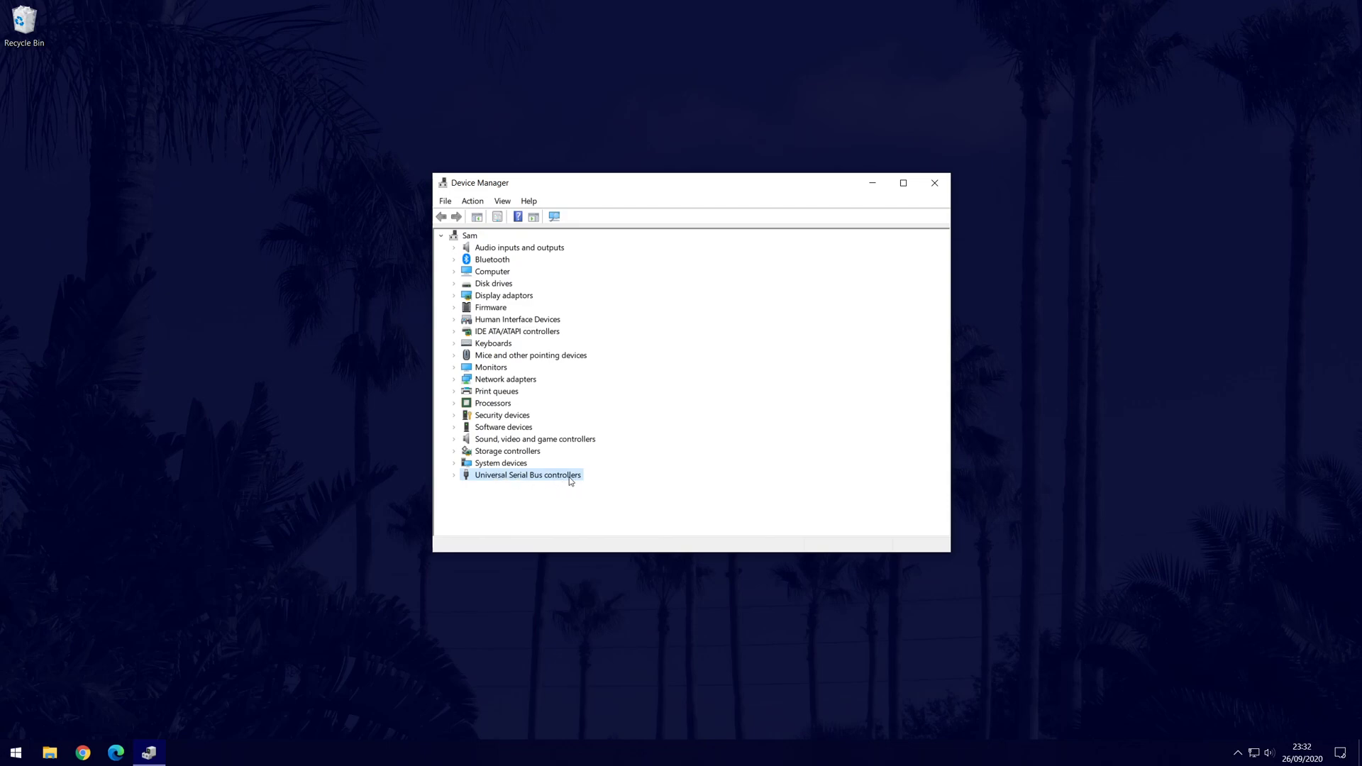
left_click(454, 475)
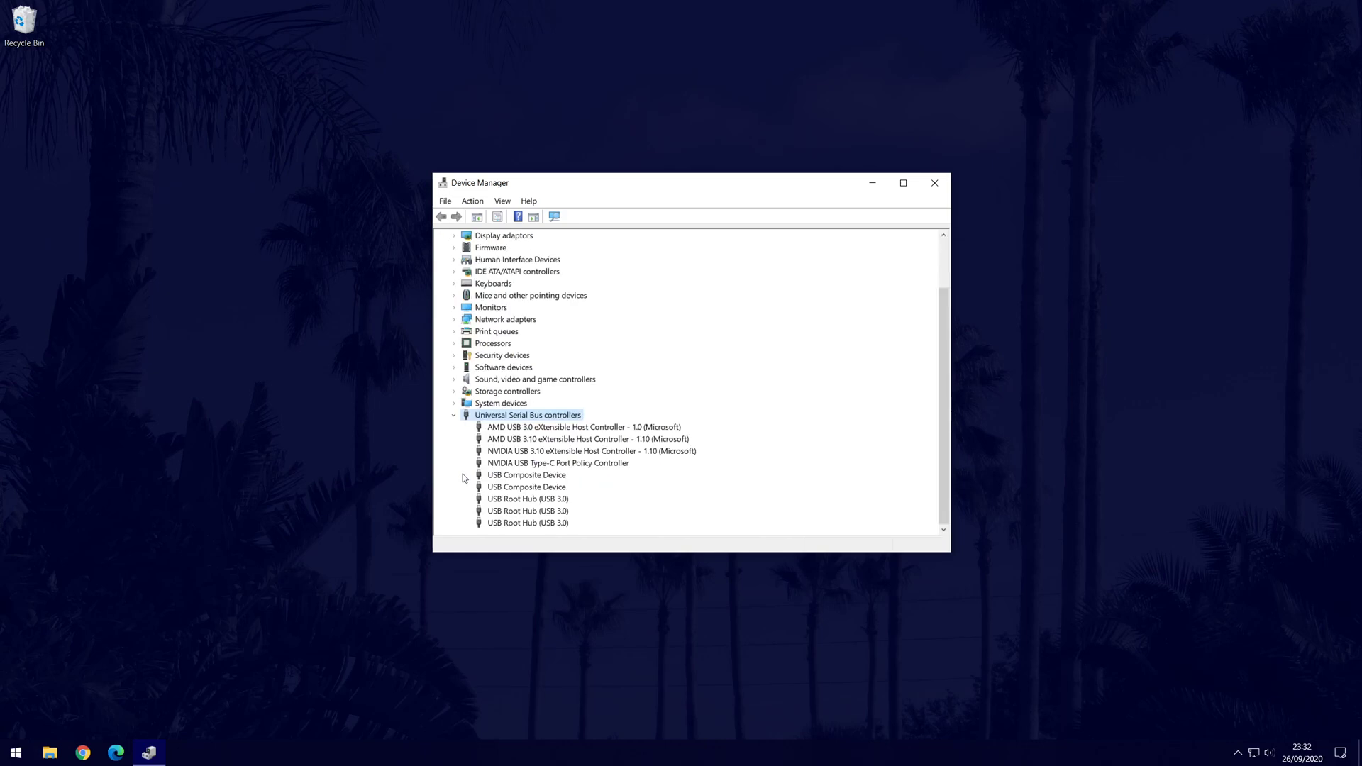
left_click(532, 500)
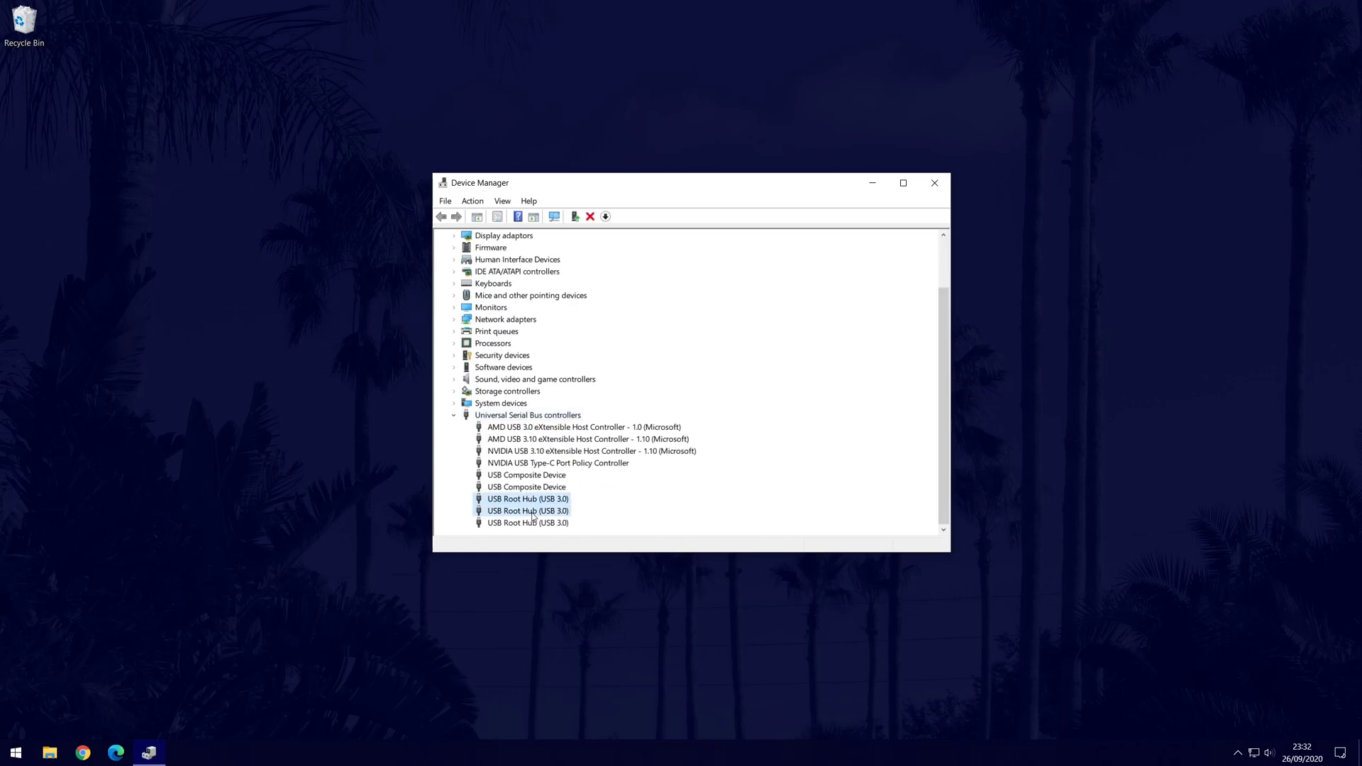
left_click(535, 524)
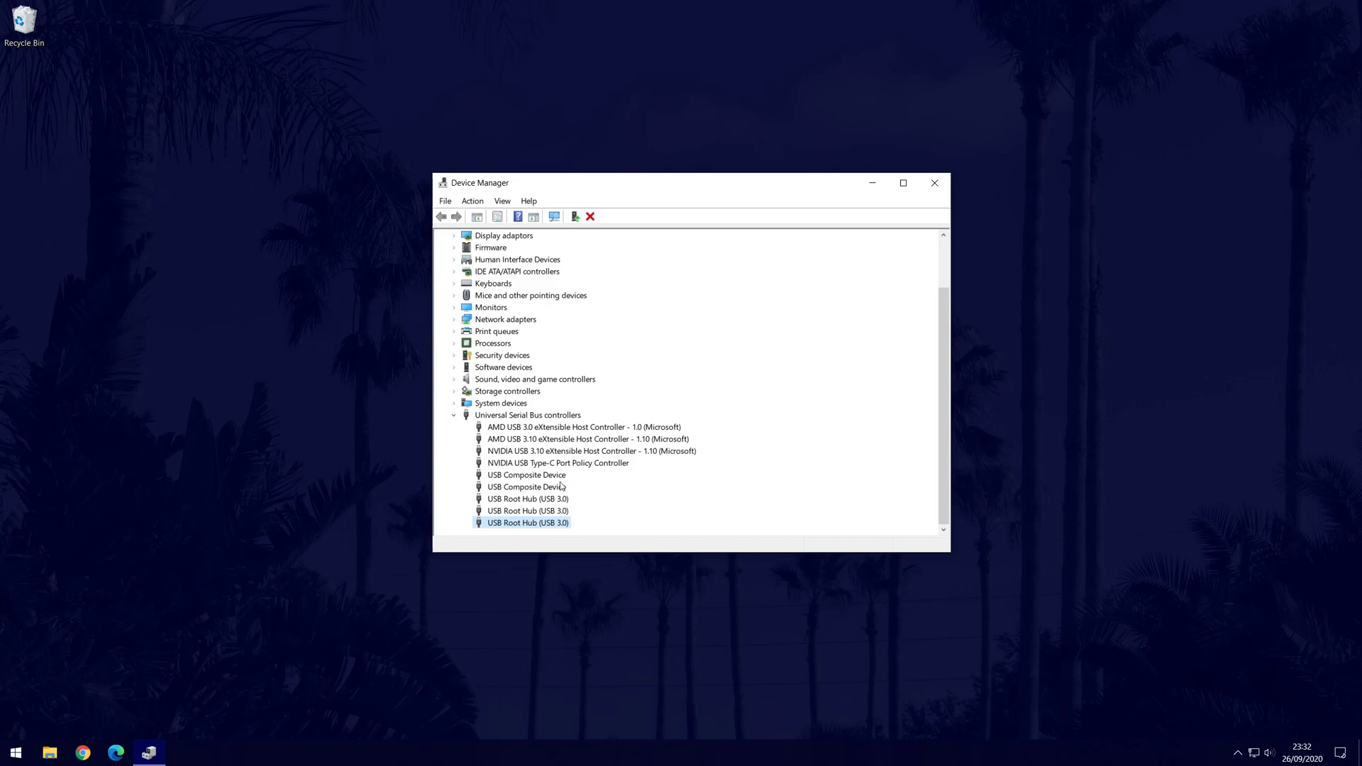
double_click(539, 501)
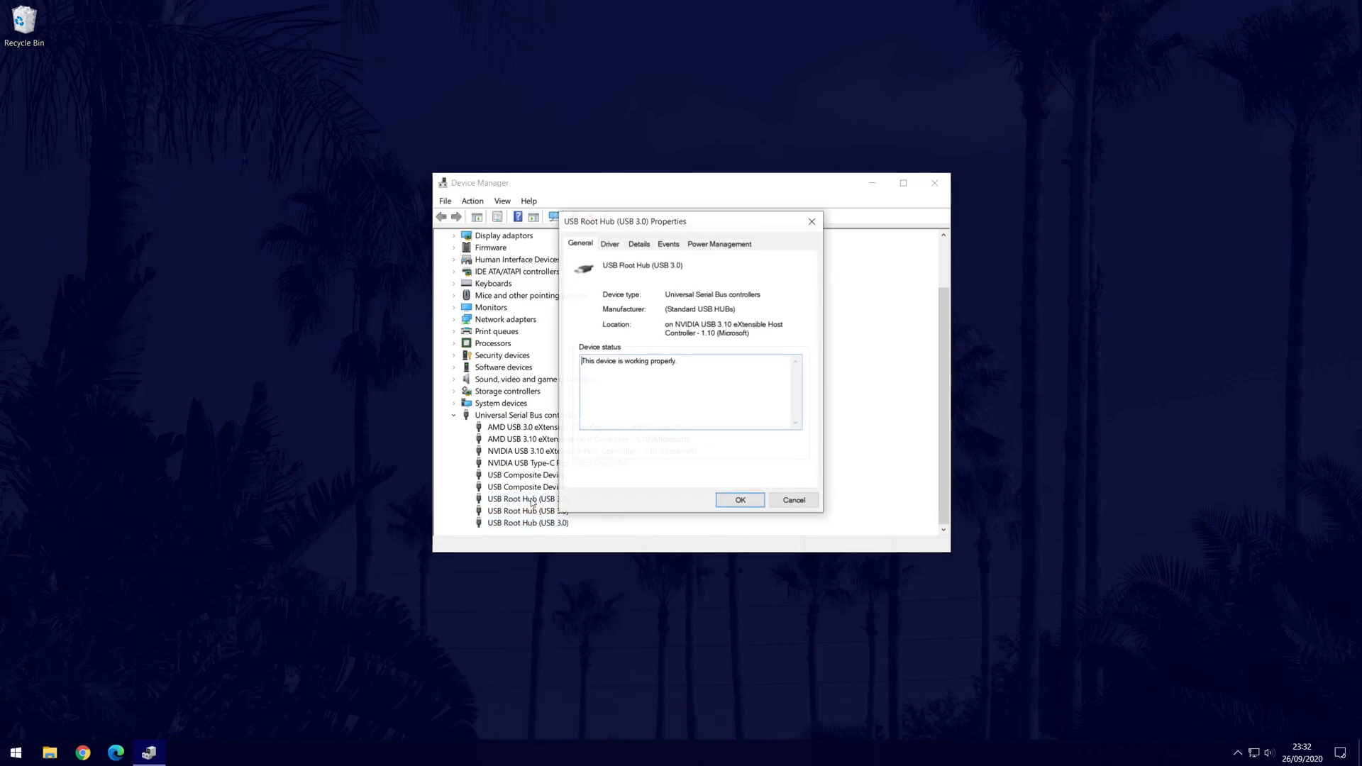
left_click(724, 244)
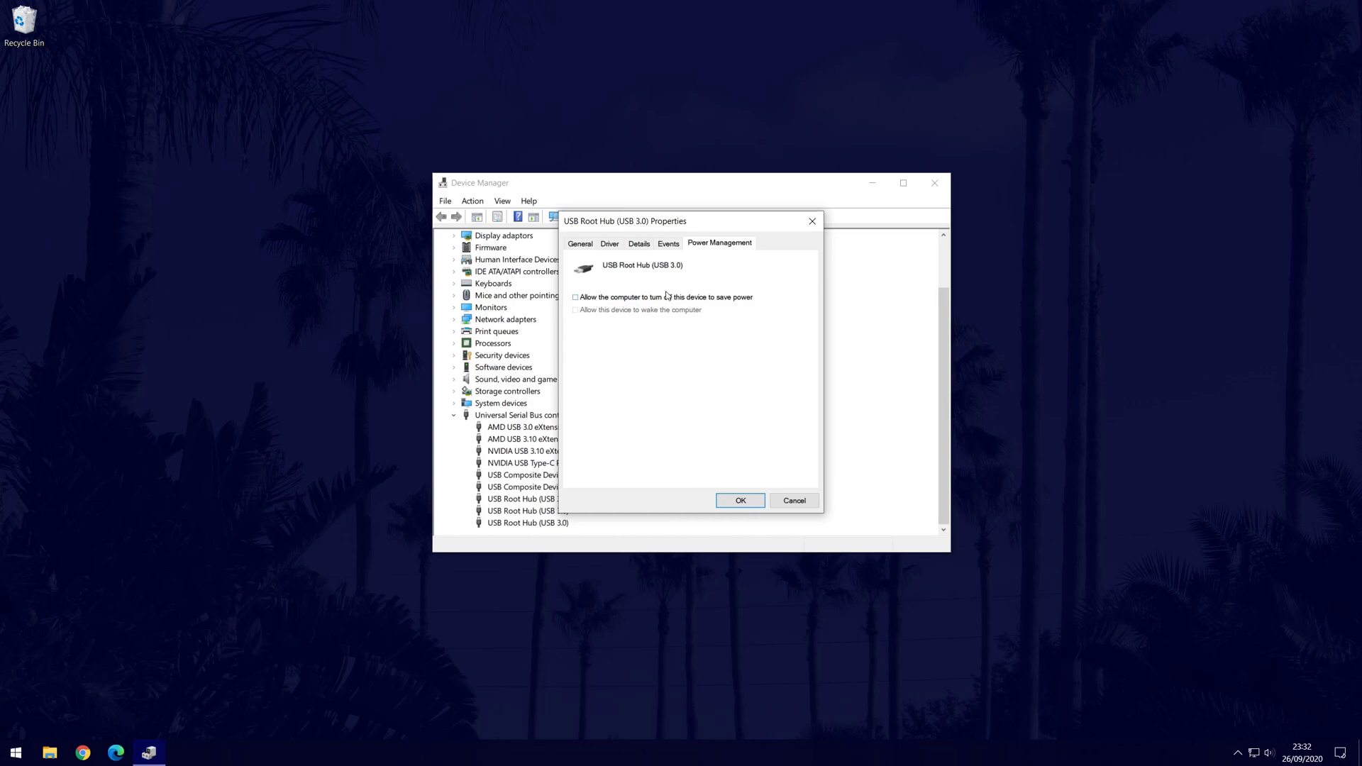
left_click(740, 501)
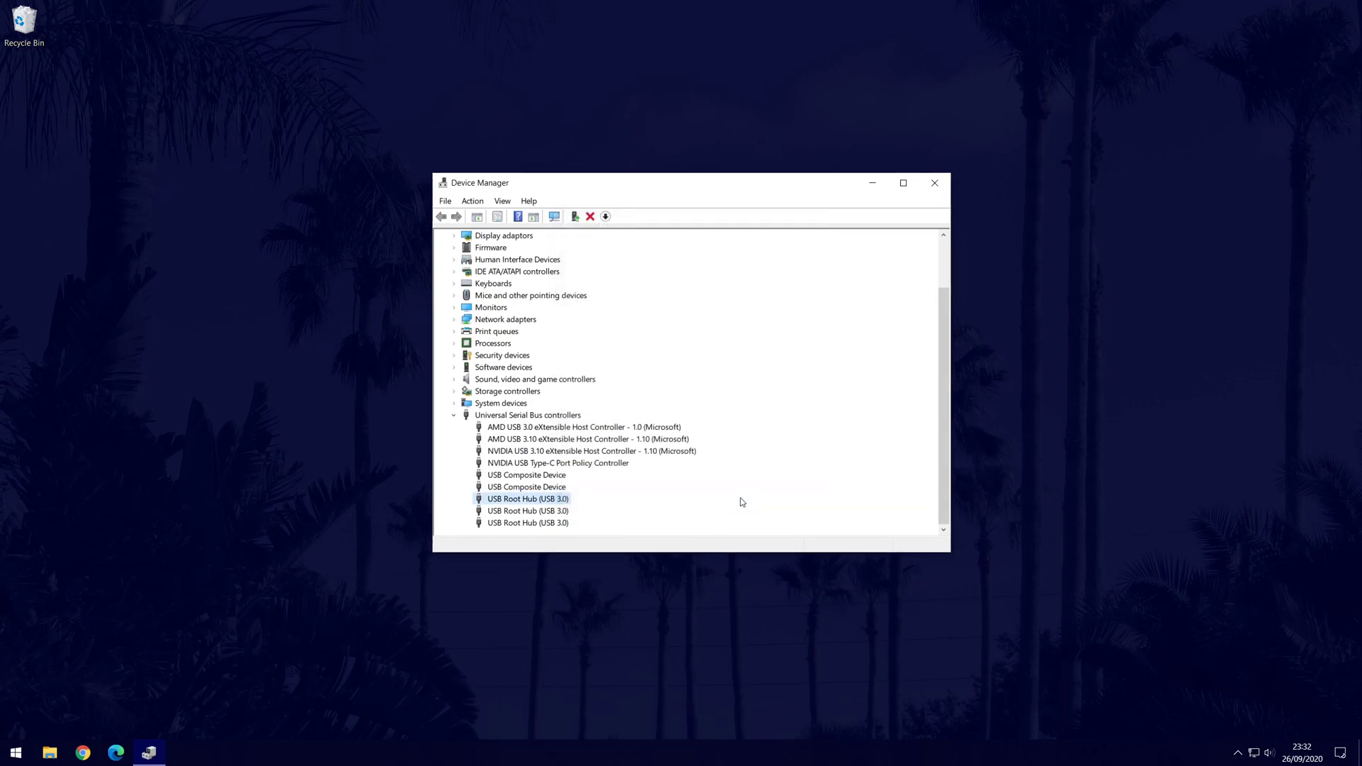
Disable the option letting the computer turn off the second USB Root Hub (USB 3.0) to save power.
left_click(565, 511)
double_click(565, 512)
left_click(709, 244)
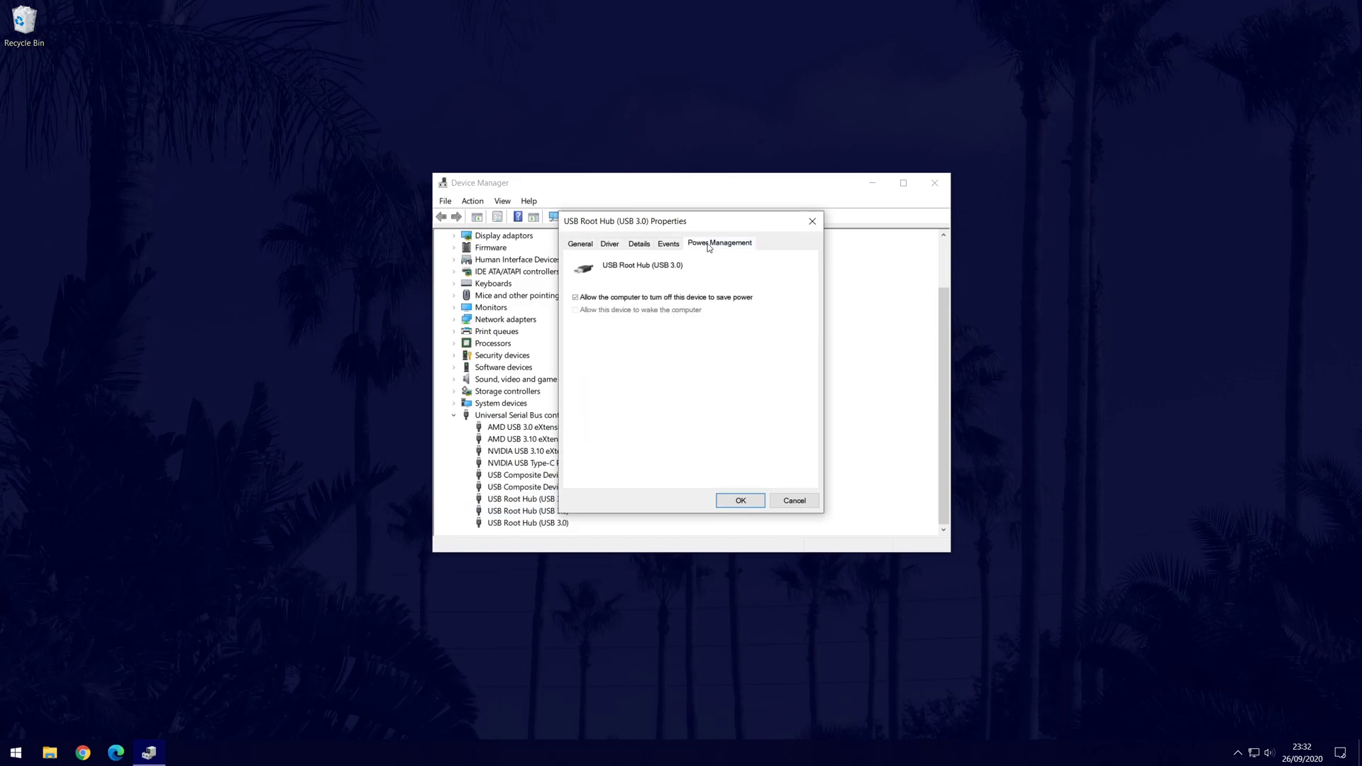
left_click(740, 501)
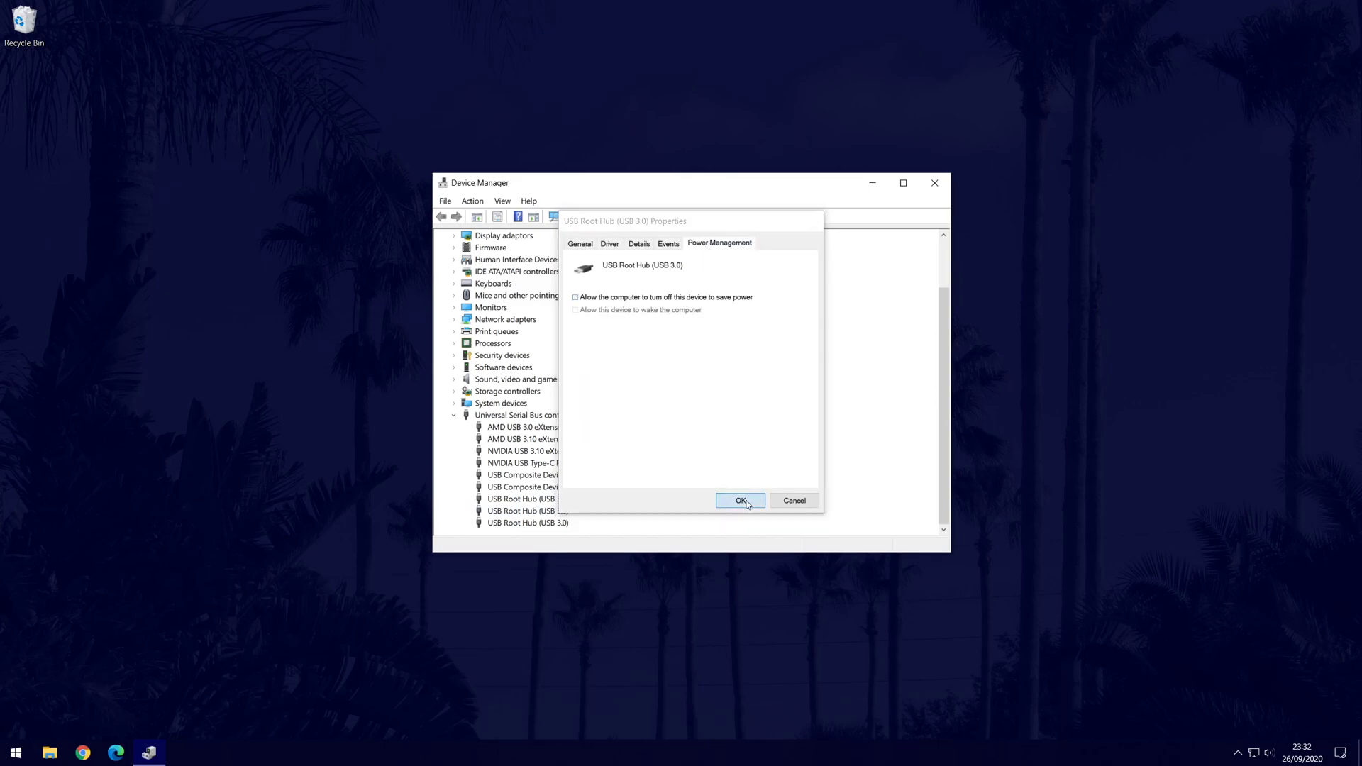
Disable the option letting the computer turn off the third USB Root Hub (USB 3.0) to save power.
double_click(527, 523)
left_click(720, 243)
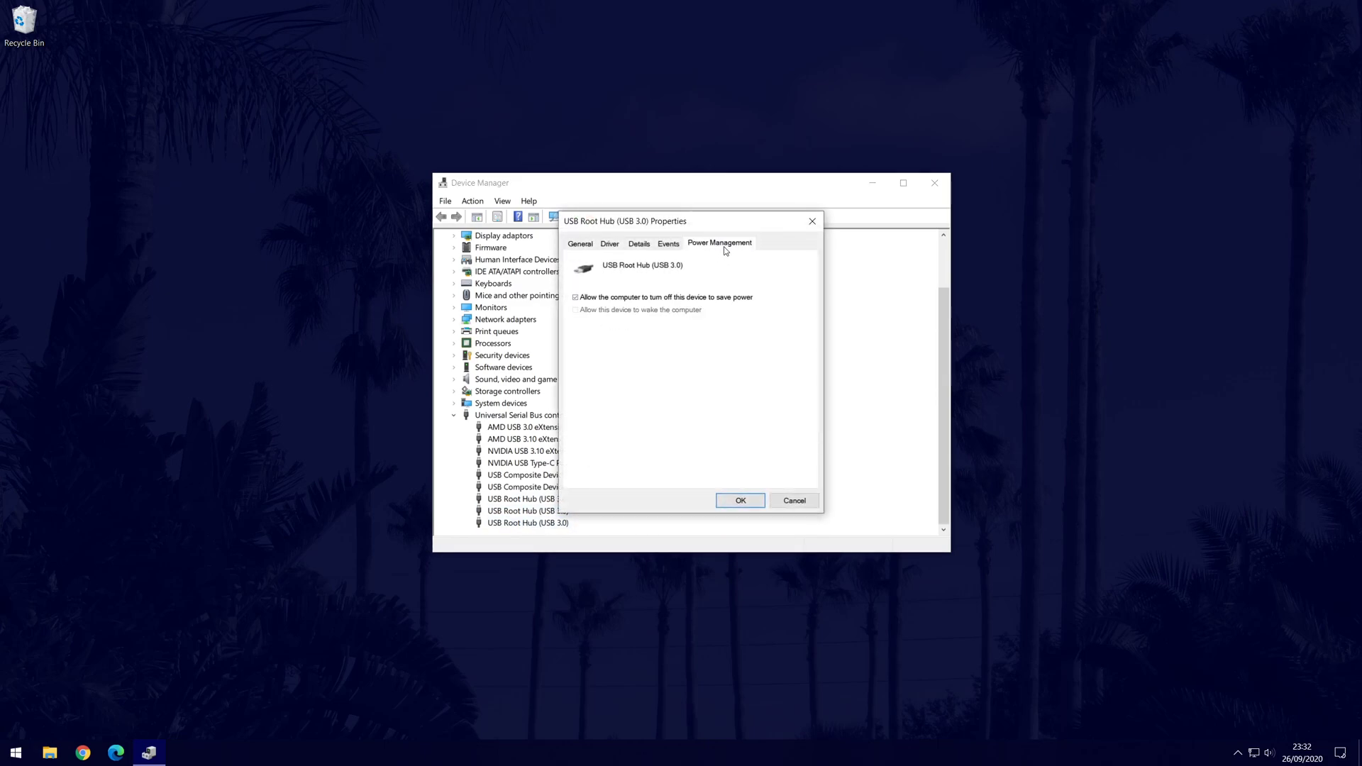
left_click(742, 501)
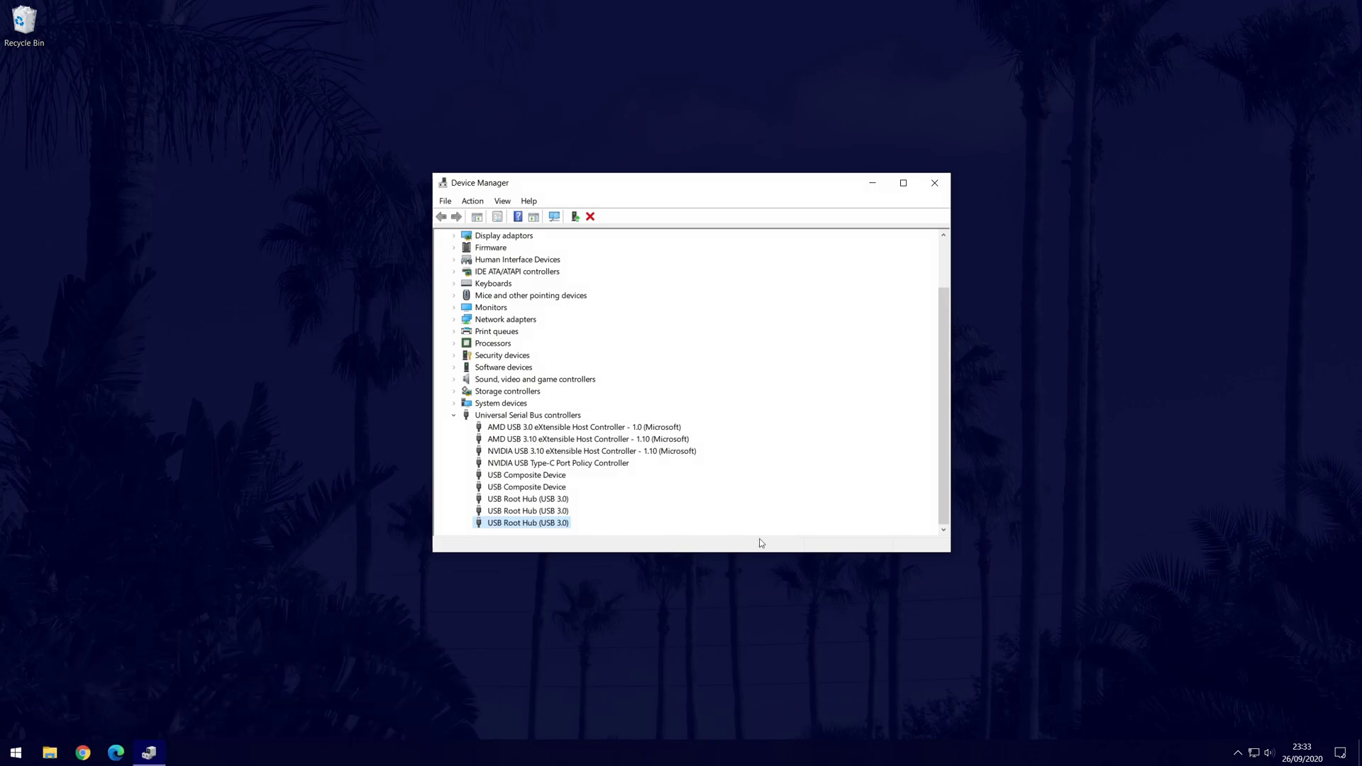
Search automatically for updated driver software for the first USB Root Hub (USB 3.0) and close the update wizard.
left_click(507, 499)
double_click(507, 501)
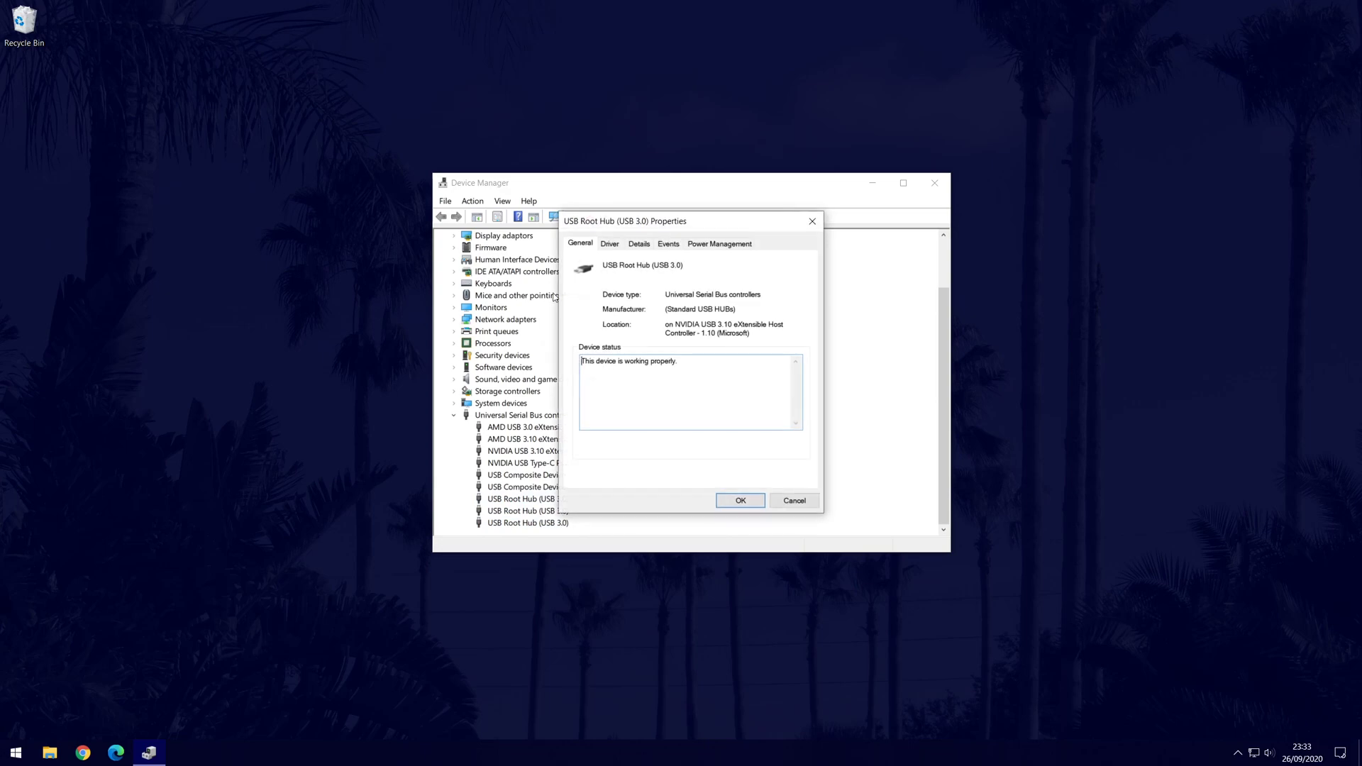
left_click(609, 243)
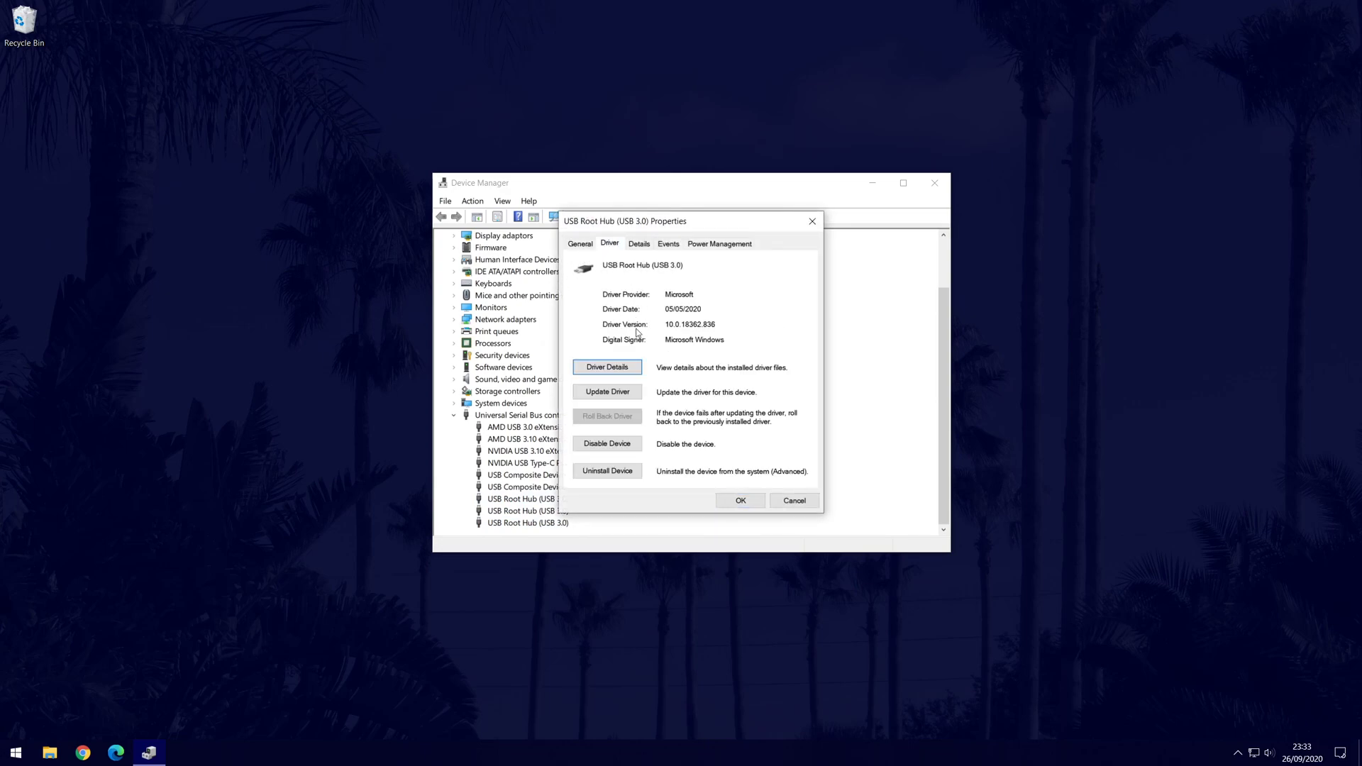
left_click(626, 395)
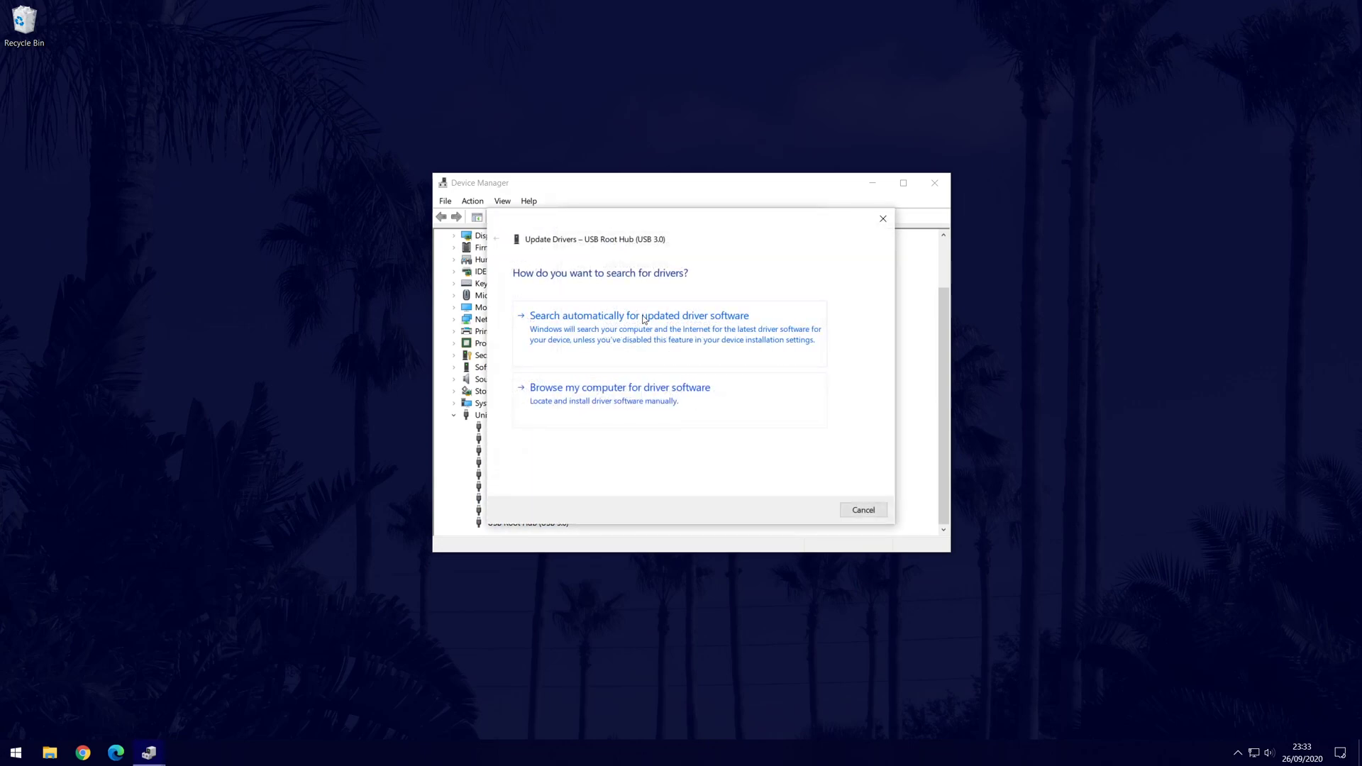
left_click(643, 319)
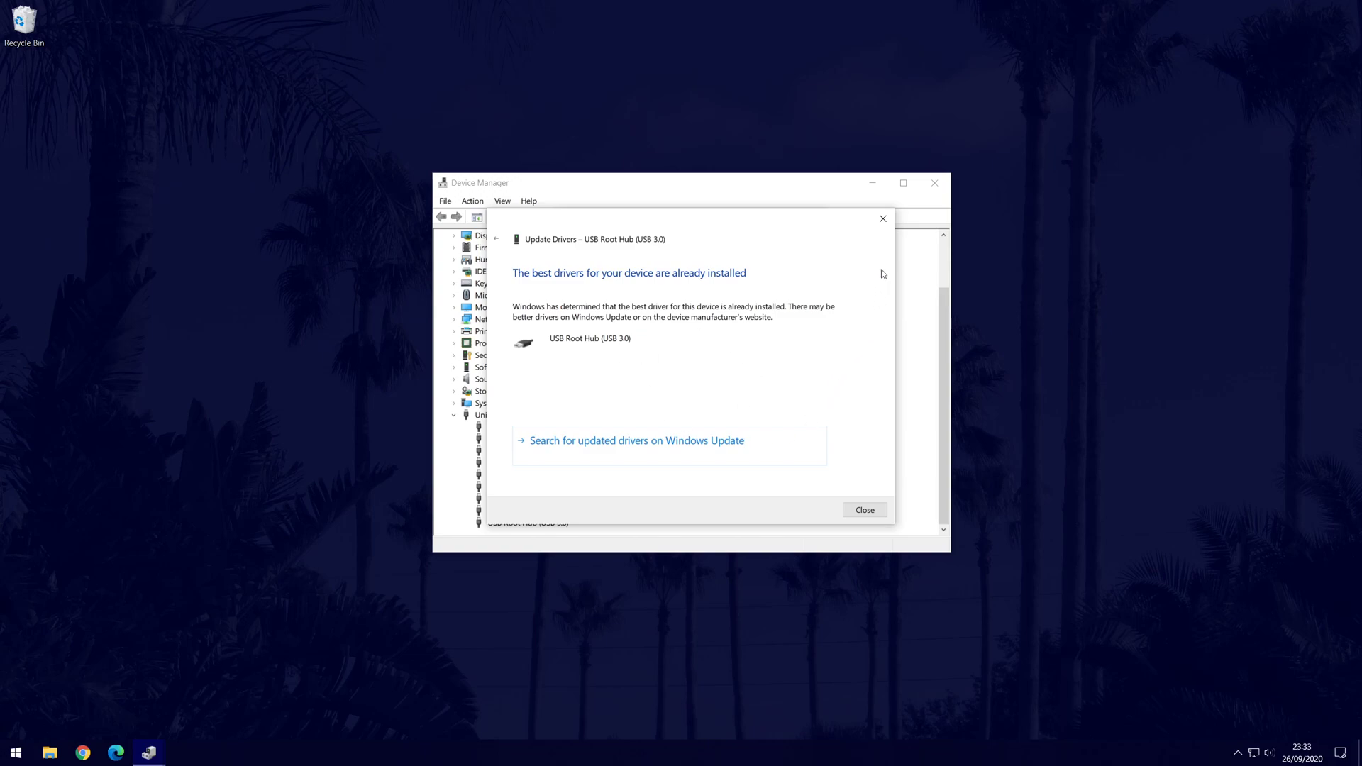
left_click(883, 219)
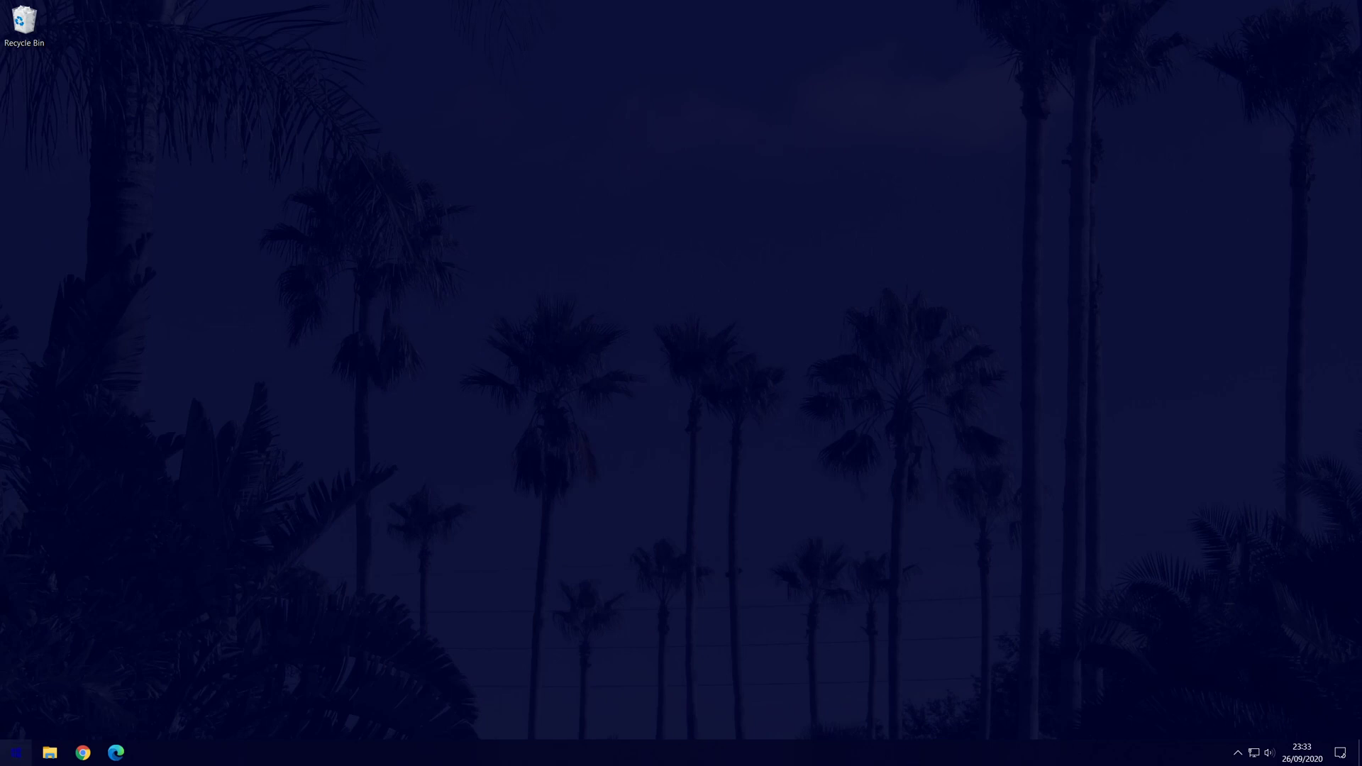
Check for new Windows updates in the Update & Security section of Windows Settings and close the Settings window.
left_click(15, 752)
left_click(14, 692)
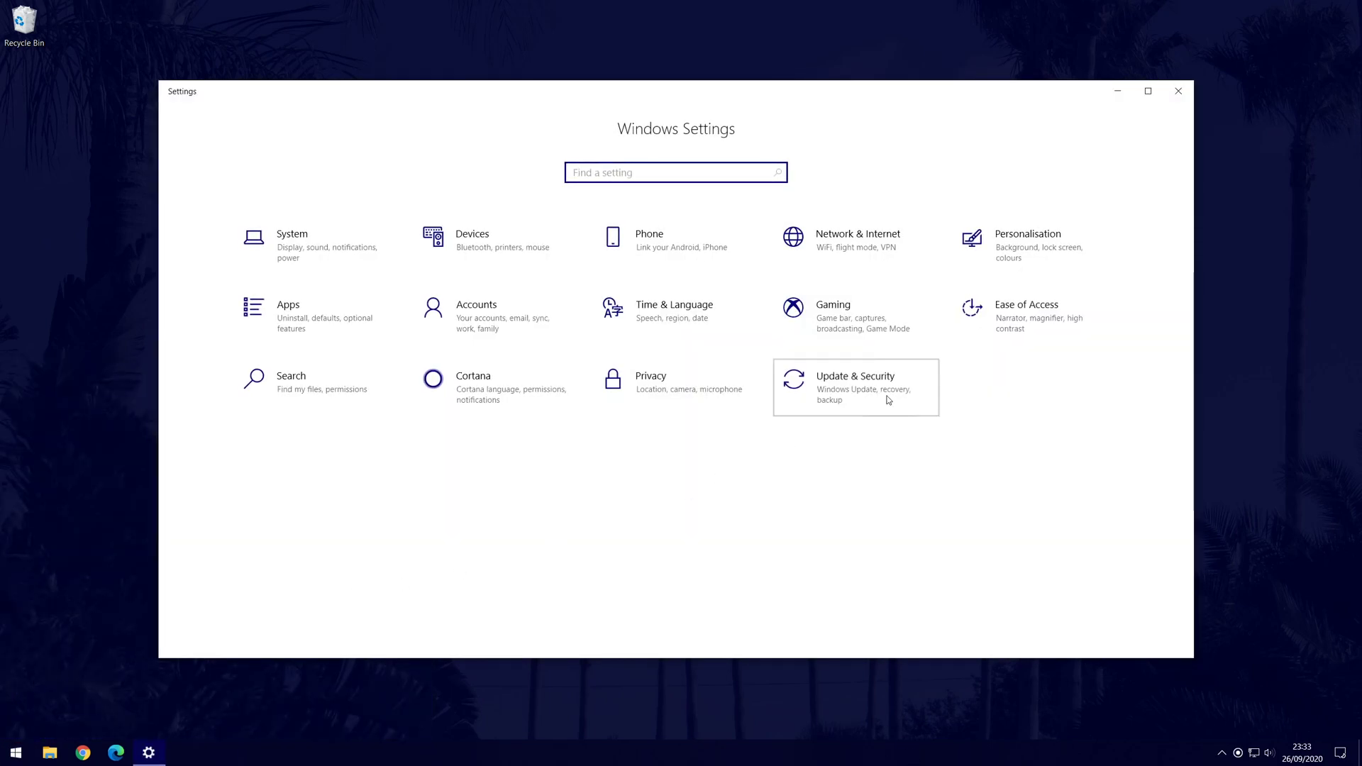
left_click(887, 400)
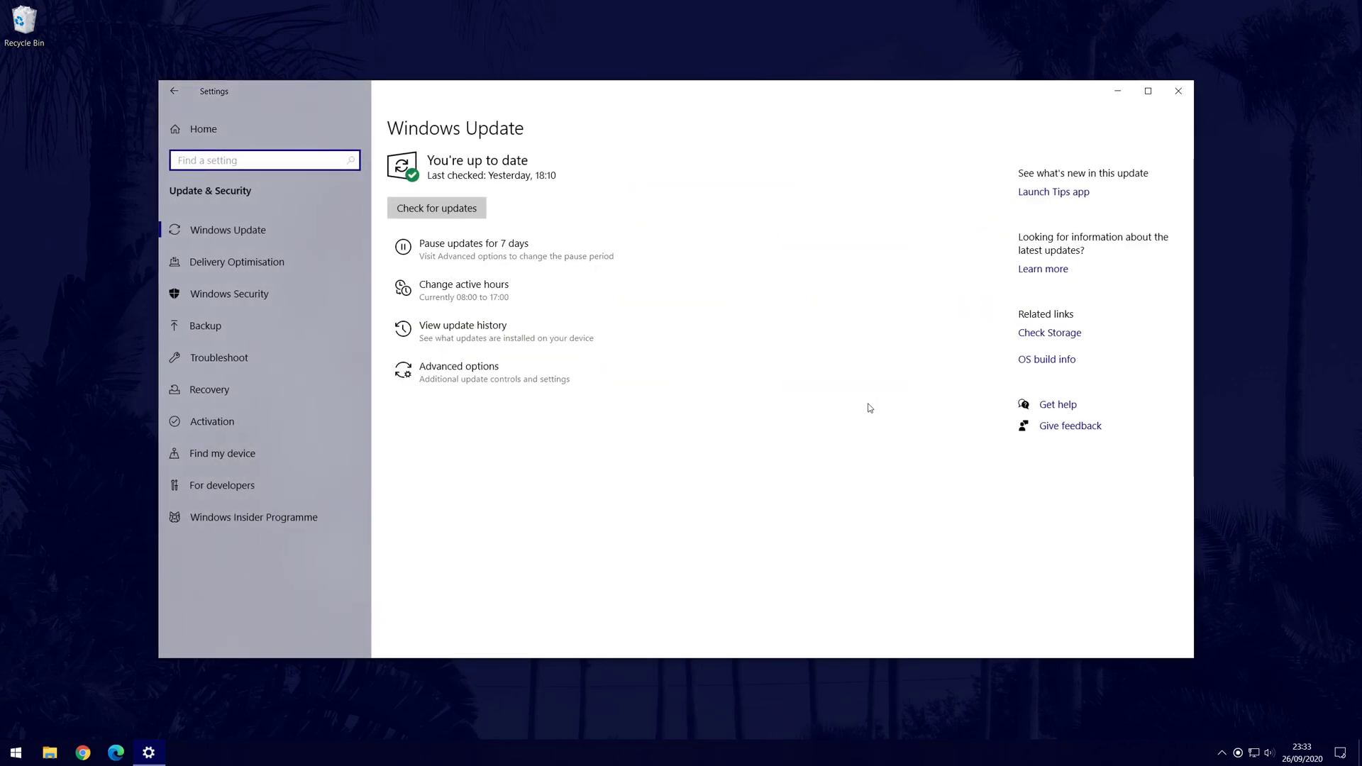
left_click(452, 210)
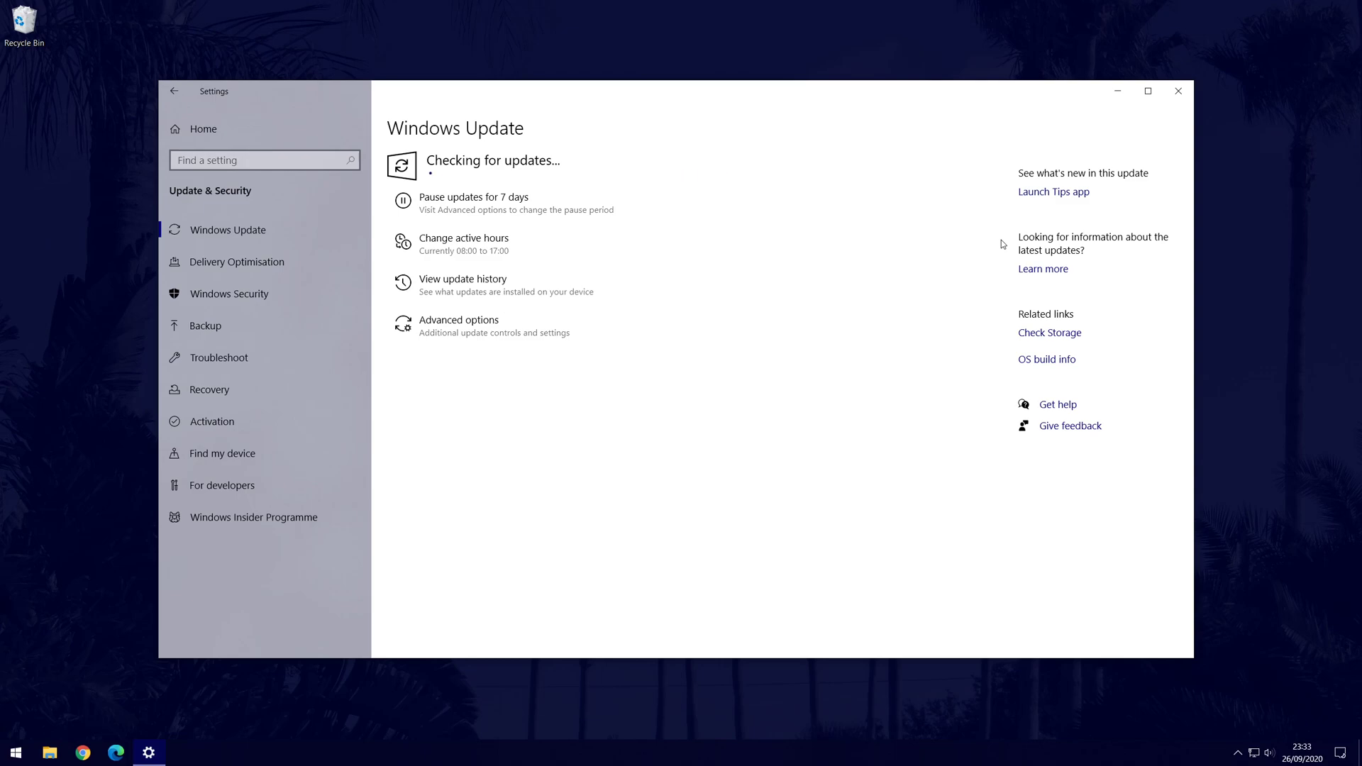
key("alt+F4")
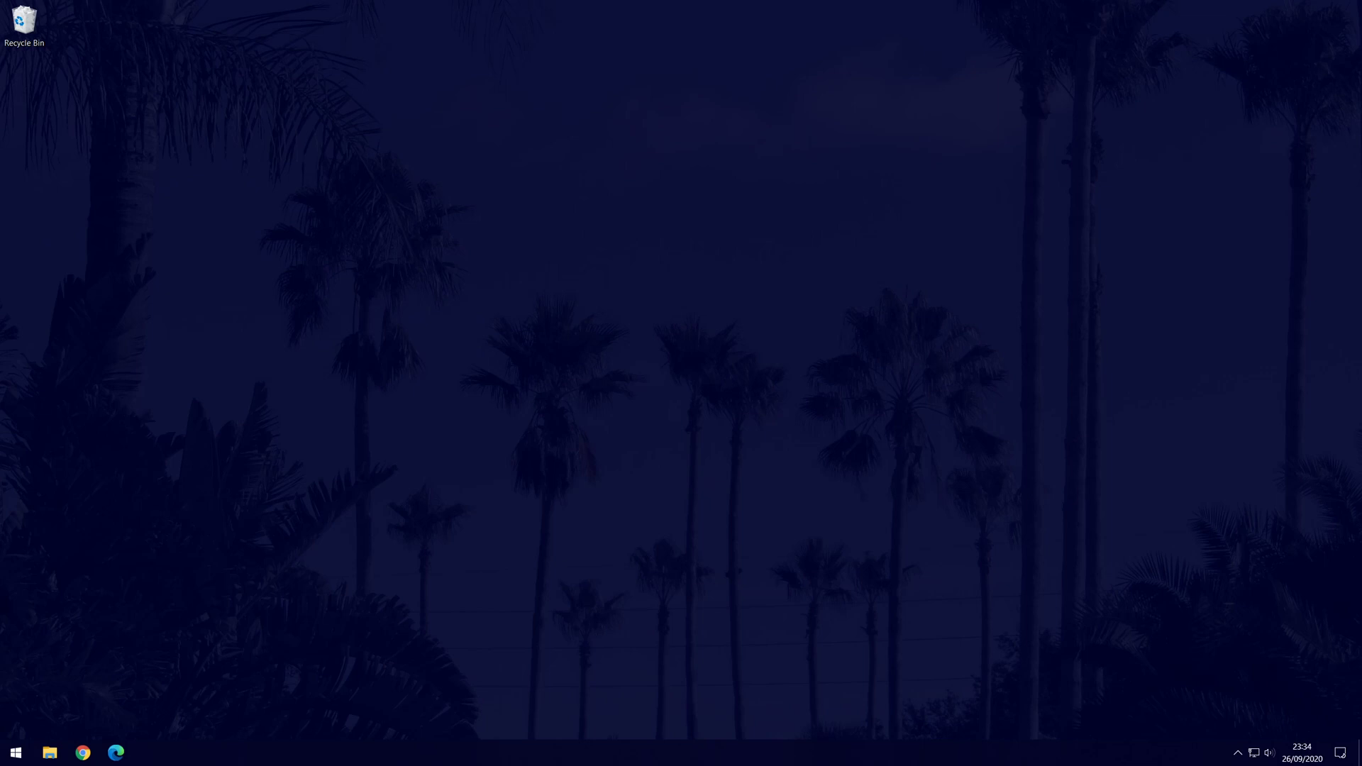
Reopen Windows Settings and show the Troubleshoot page of Update & Security.
left_click(16, 753)
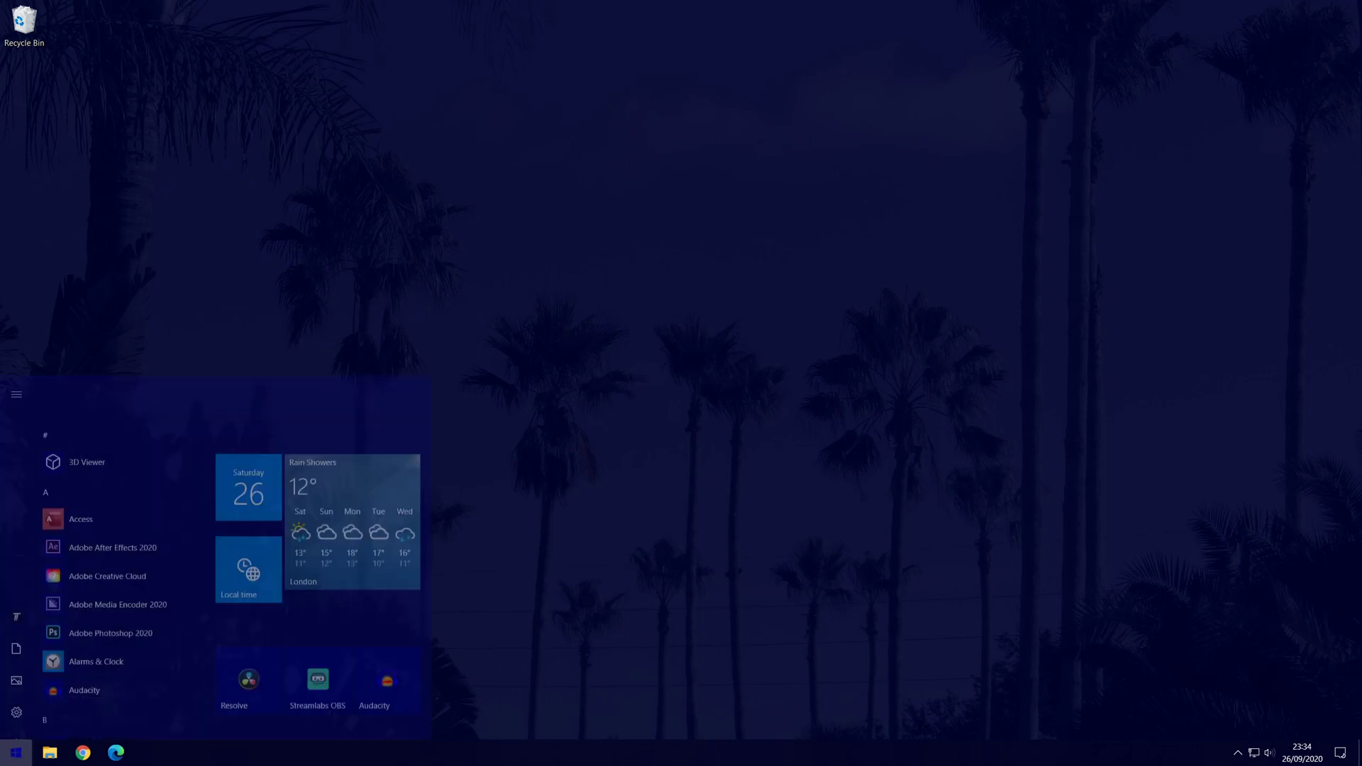
left_click(14, 692)
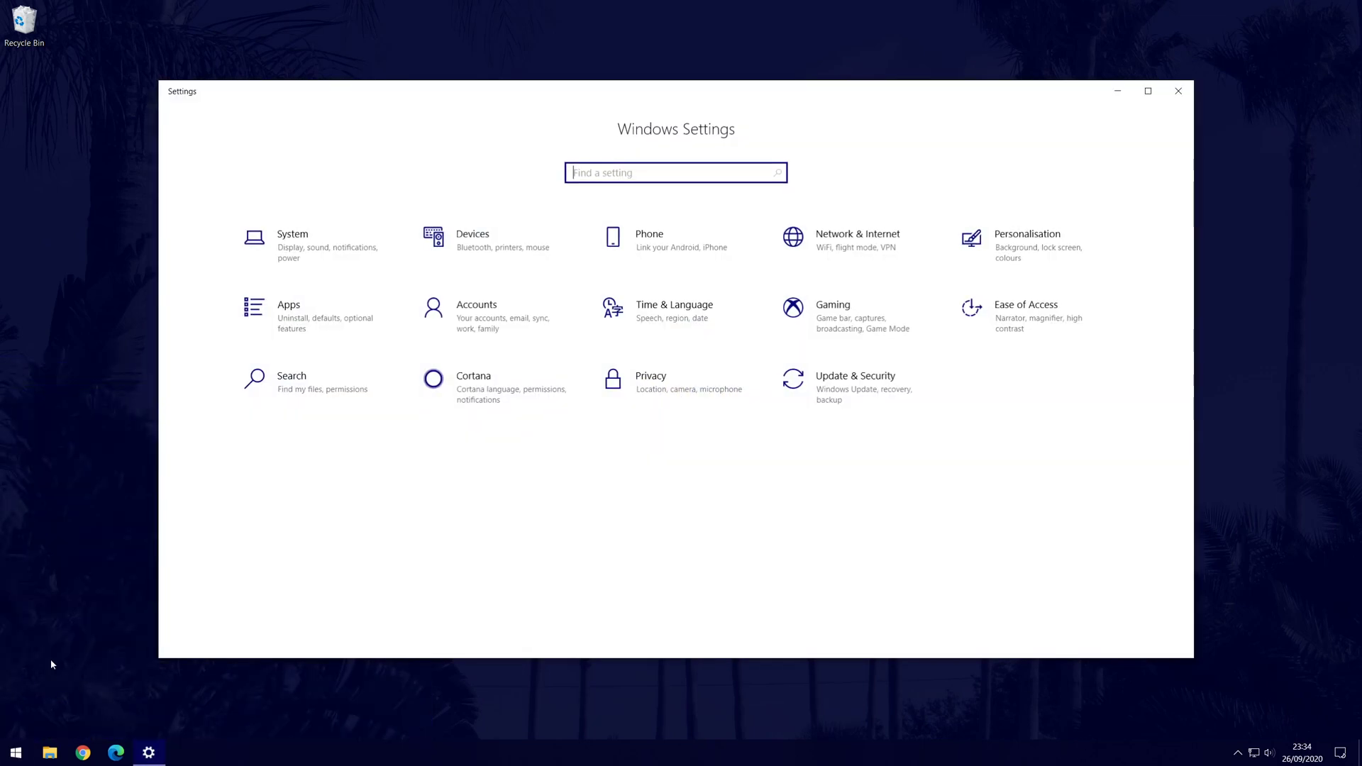
left_click(894, 389)
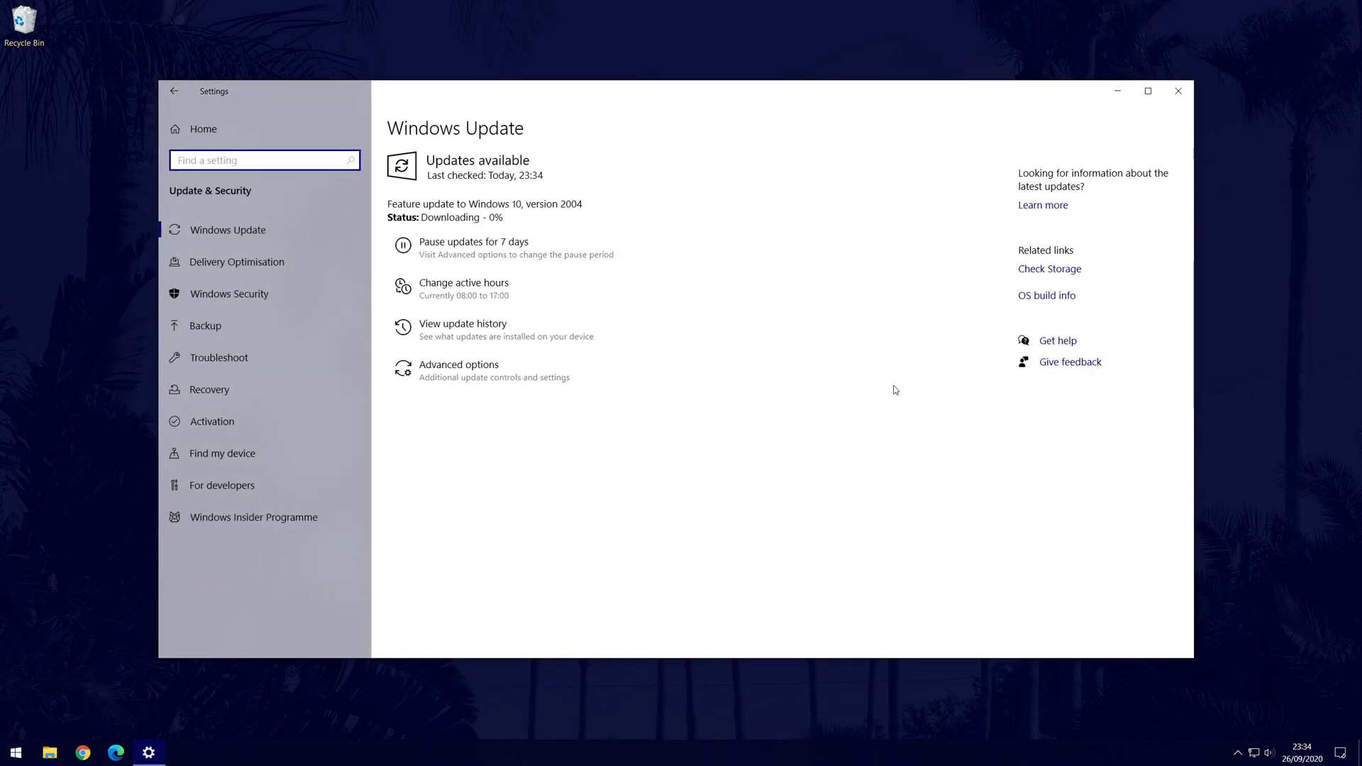
left_click(241, 357)
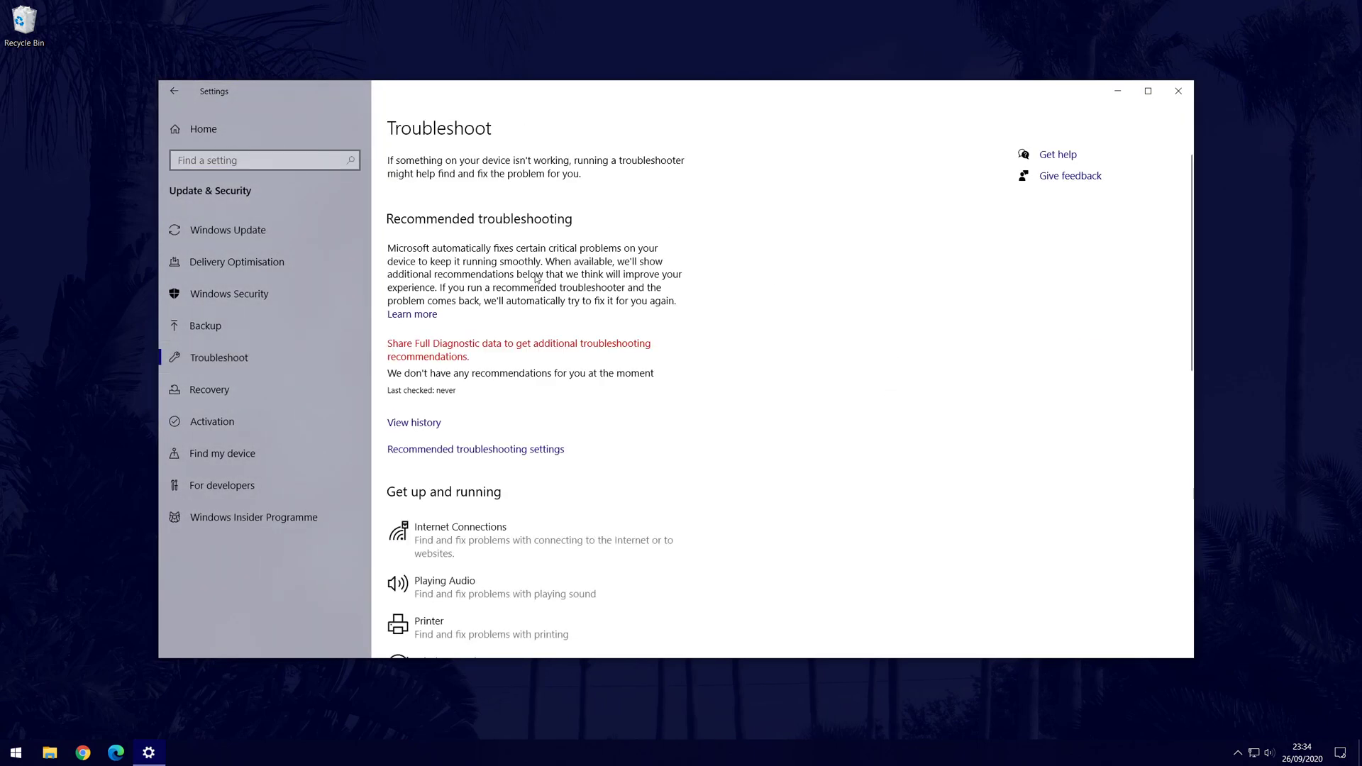
Look through the available troubleshooters and run the Printer troubleshooter under Get up and running.
scroll(535, 279, "down", 6)
scroll(535, 287, "down", 2)
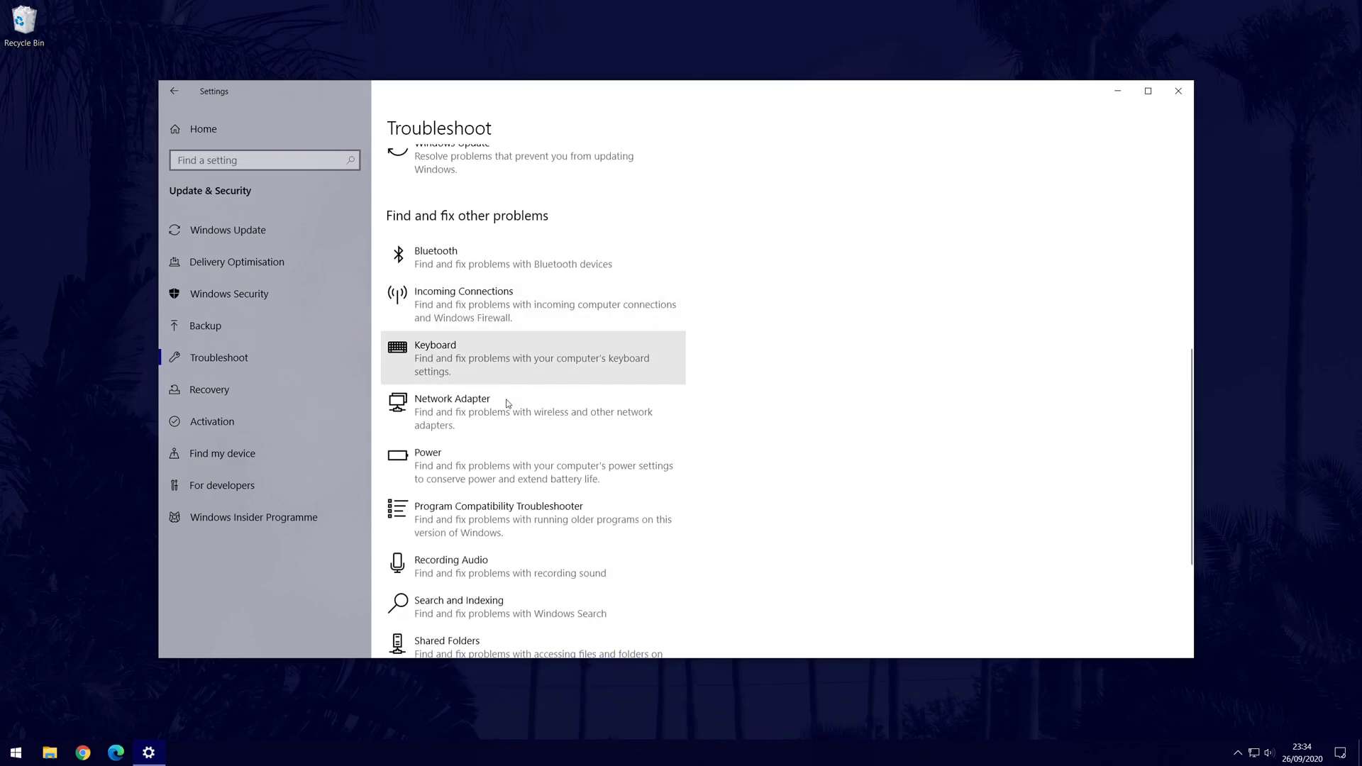
scroll(478, 360, "down", 3)
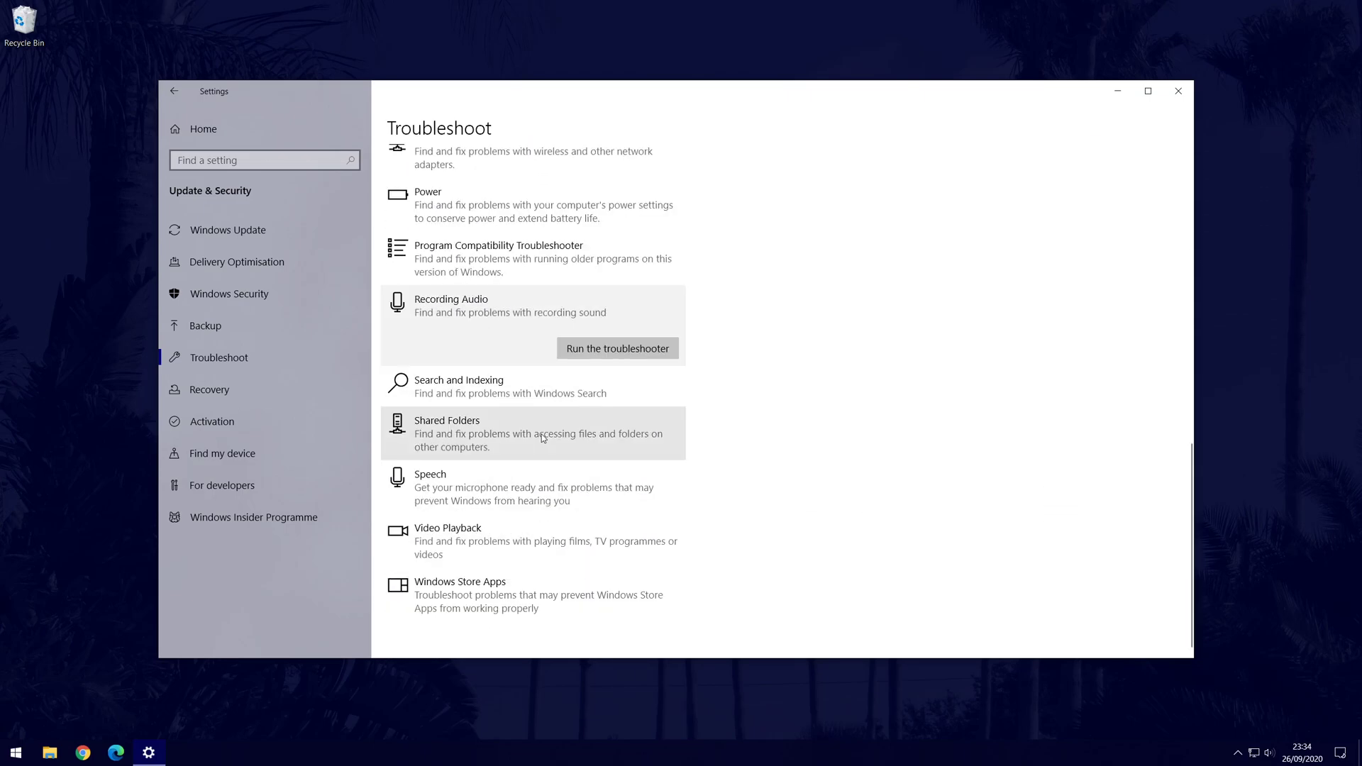
scroll(496, 298, "up", 8)
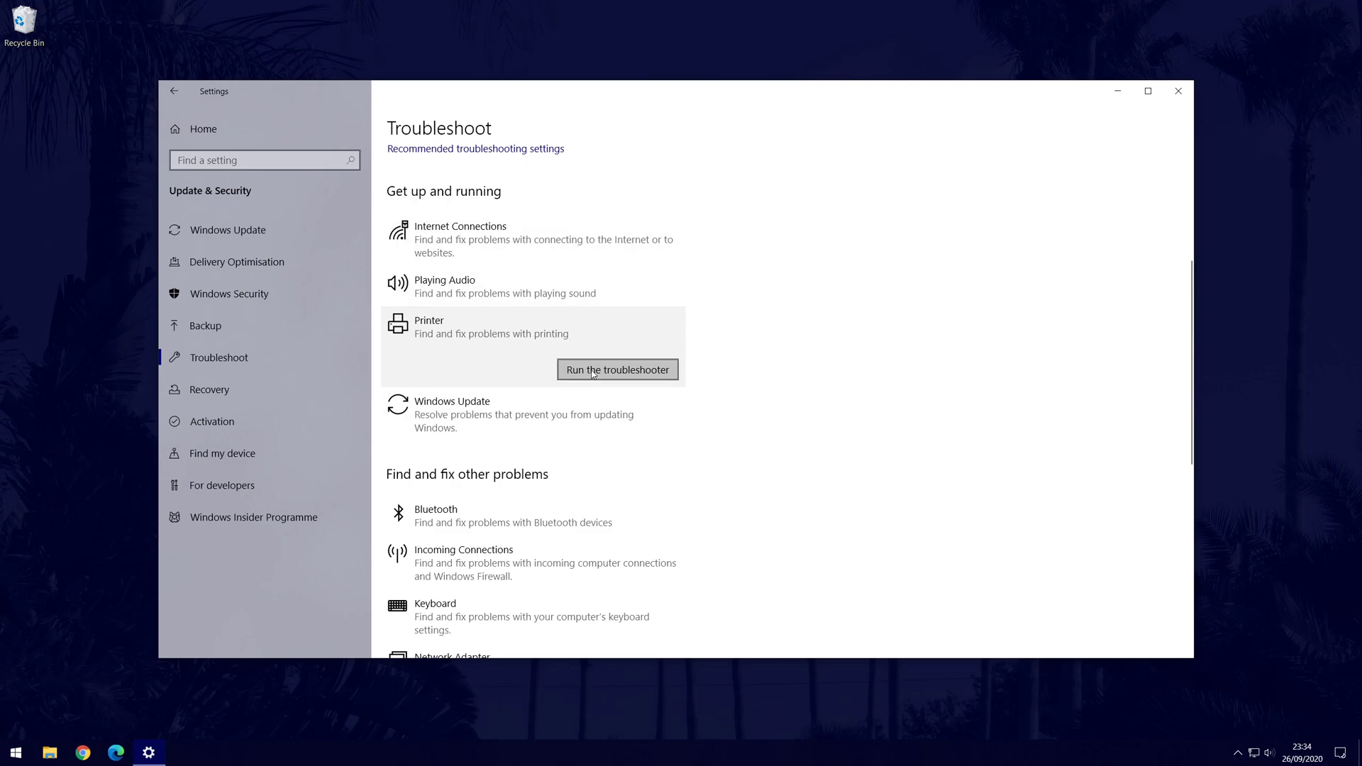
left_click(614, 373)
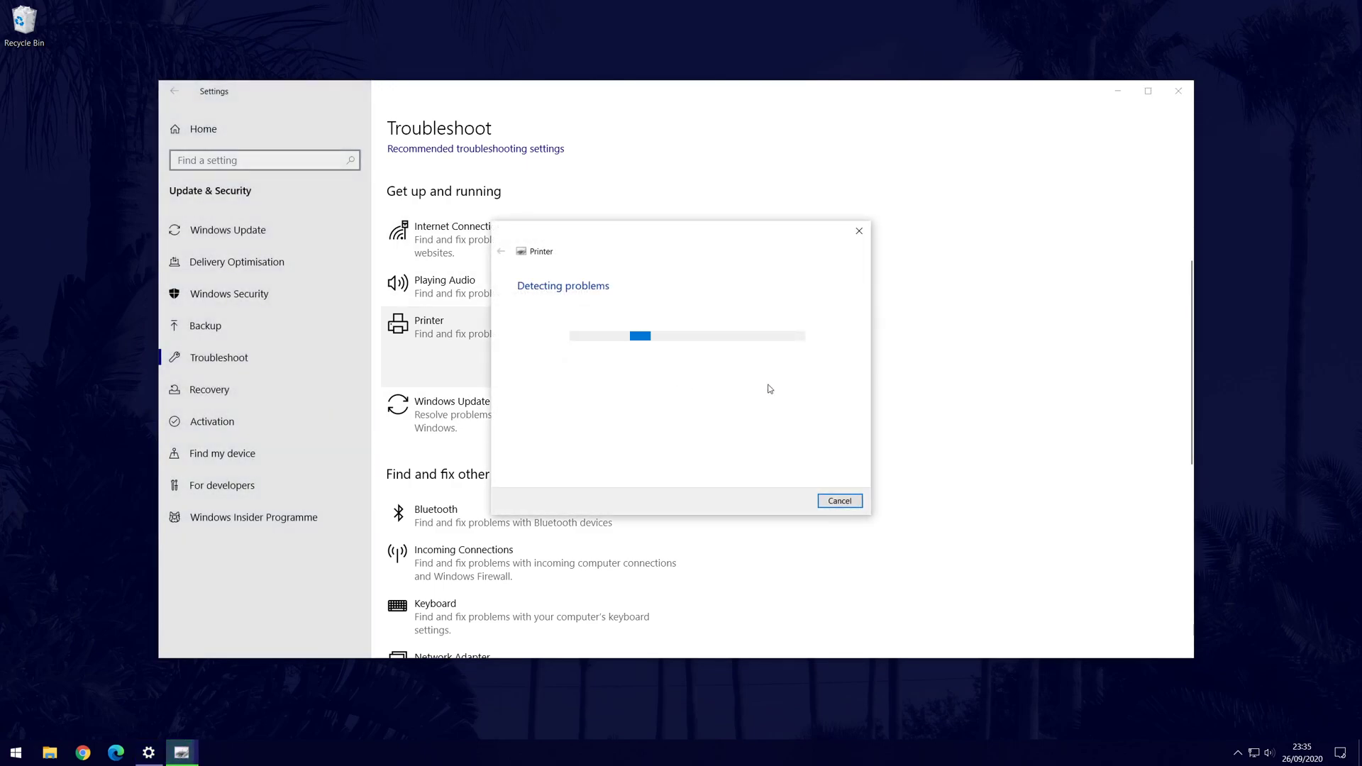